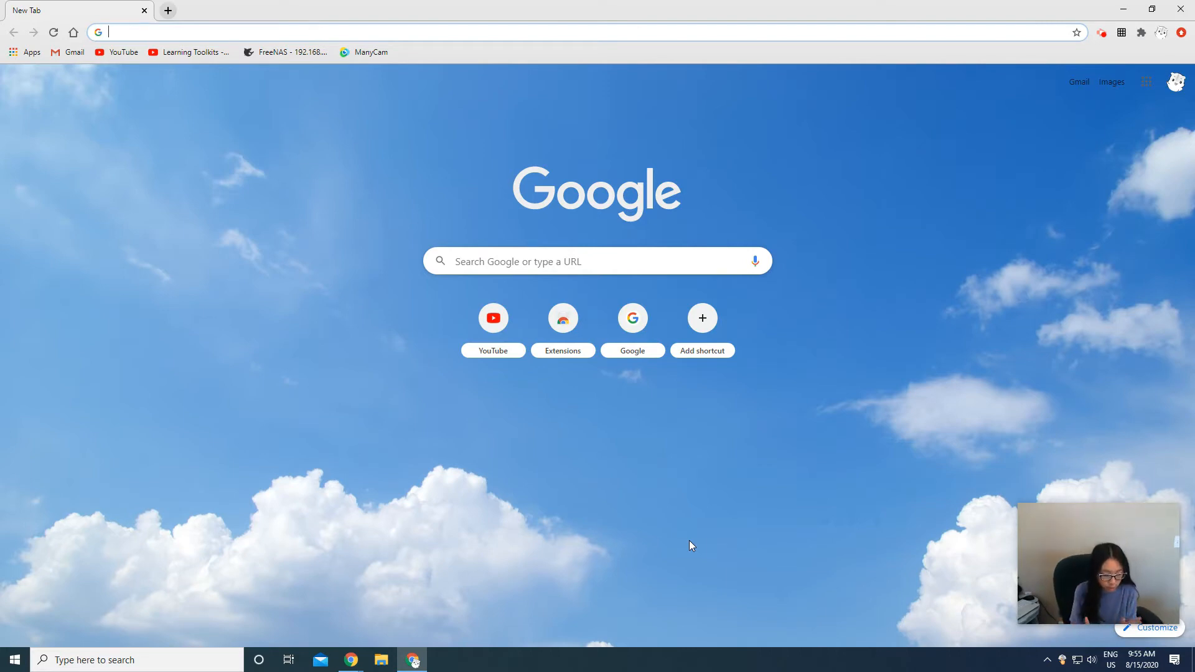
- Search for 'chrome remote desktop' and open the Chrome Remote Desktop website
text(chrome remote desktop)
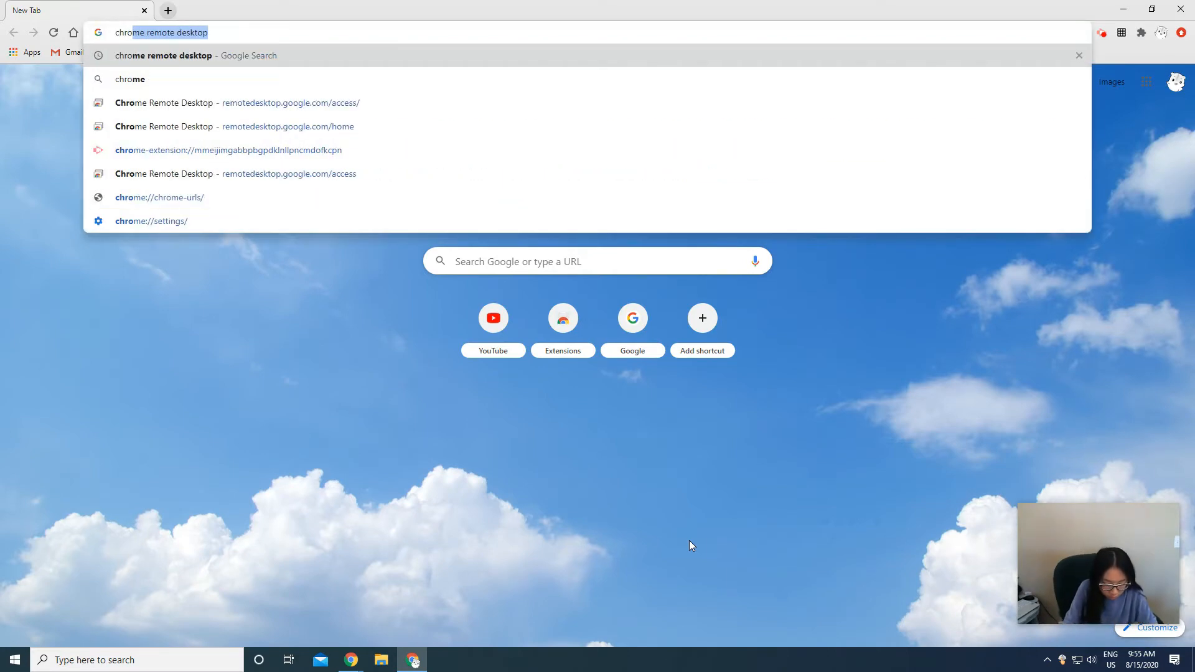
key(Return)
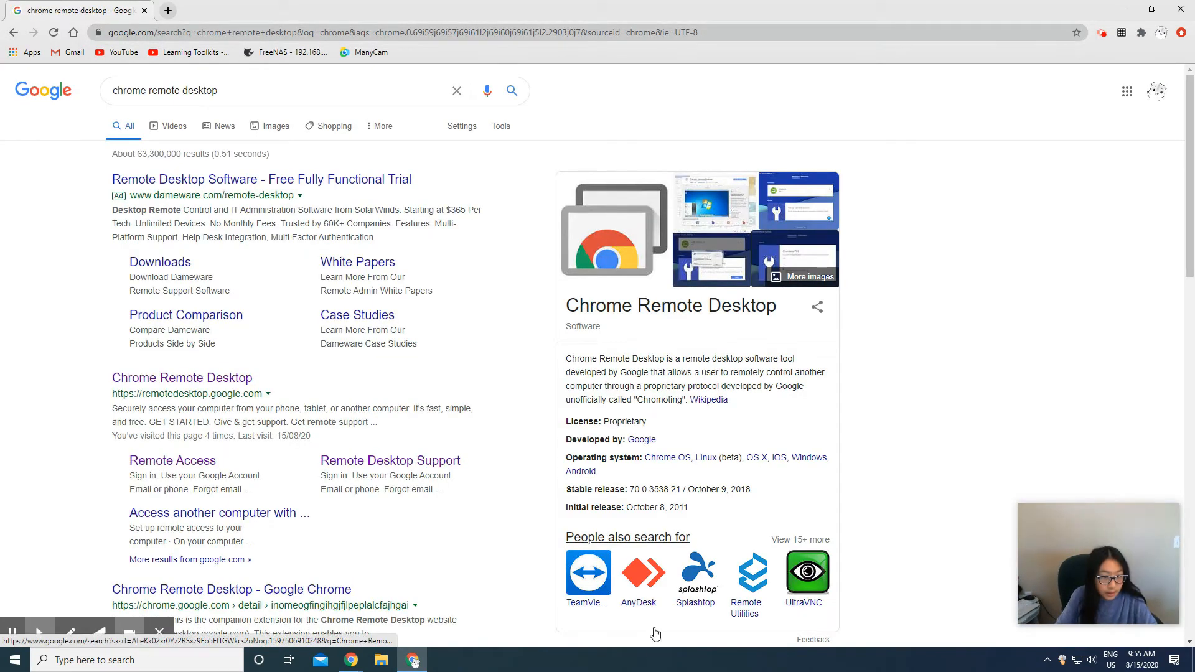
click(171, 380)
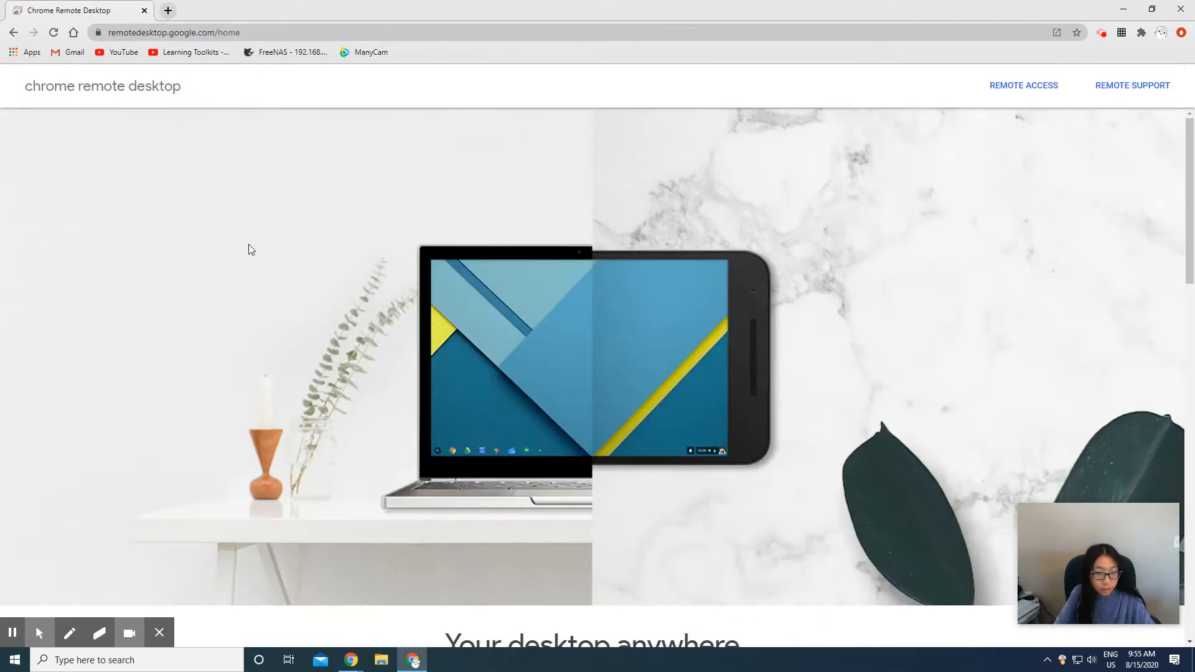
- Begin remote access setup and add the Chrome Remote Desktop extension to Chrome
scroll(426, 313, down, 3)
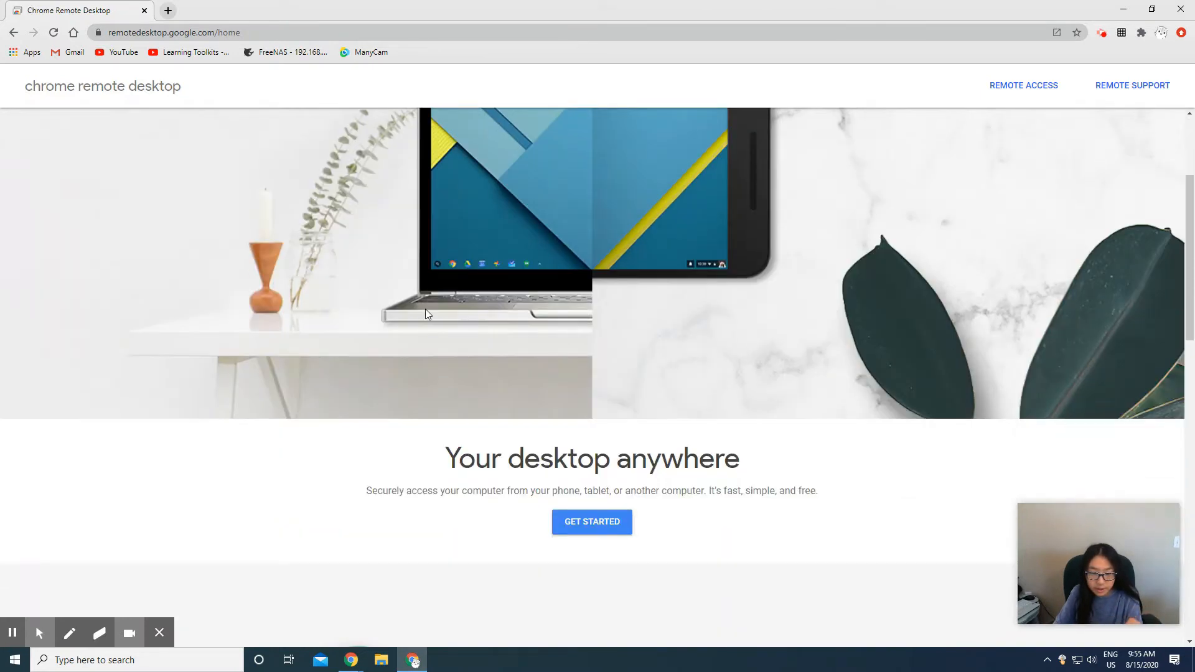
scroll(426, 313, down, 1)
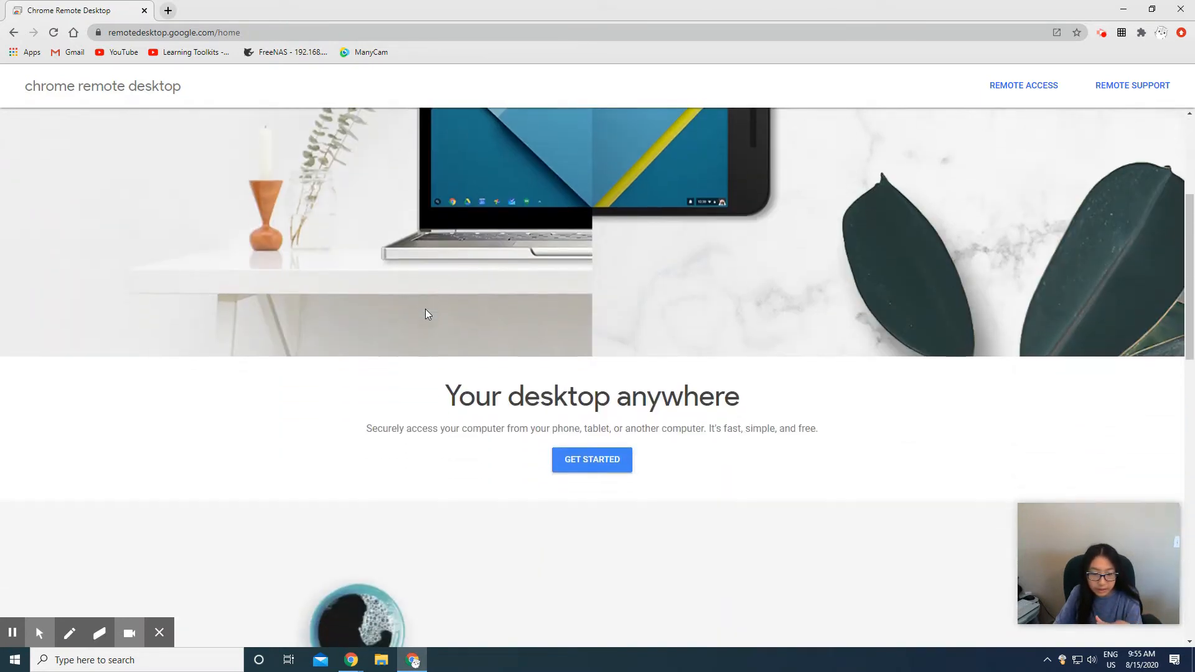
click(578, 461)
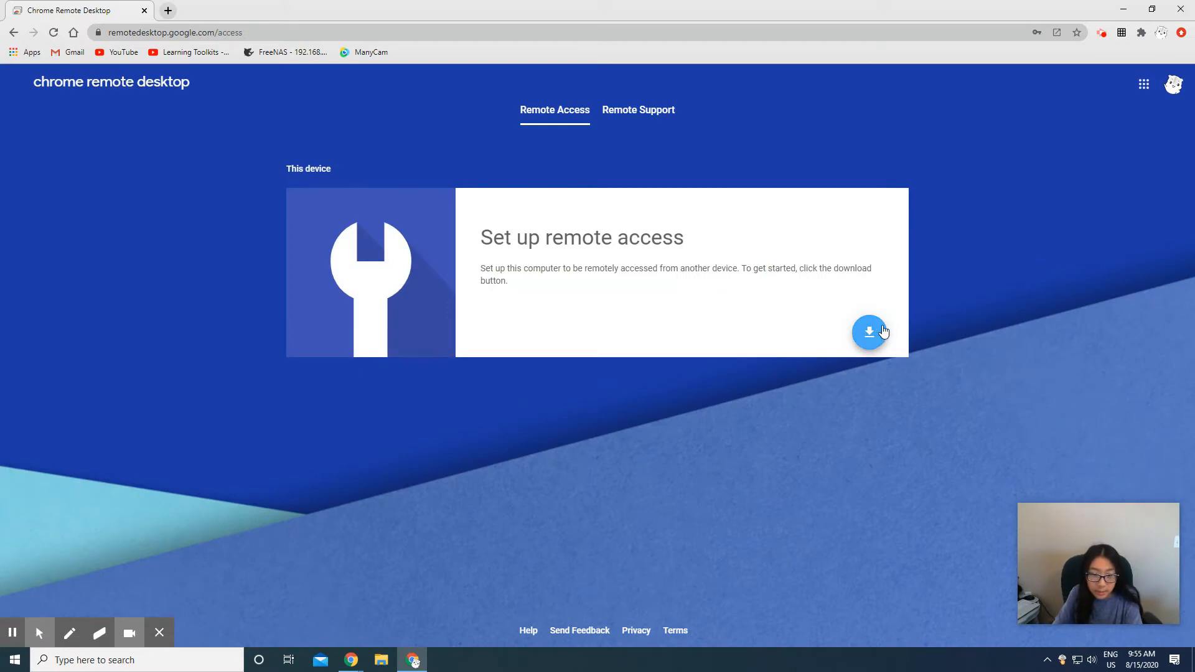
click(870, 332)
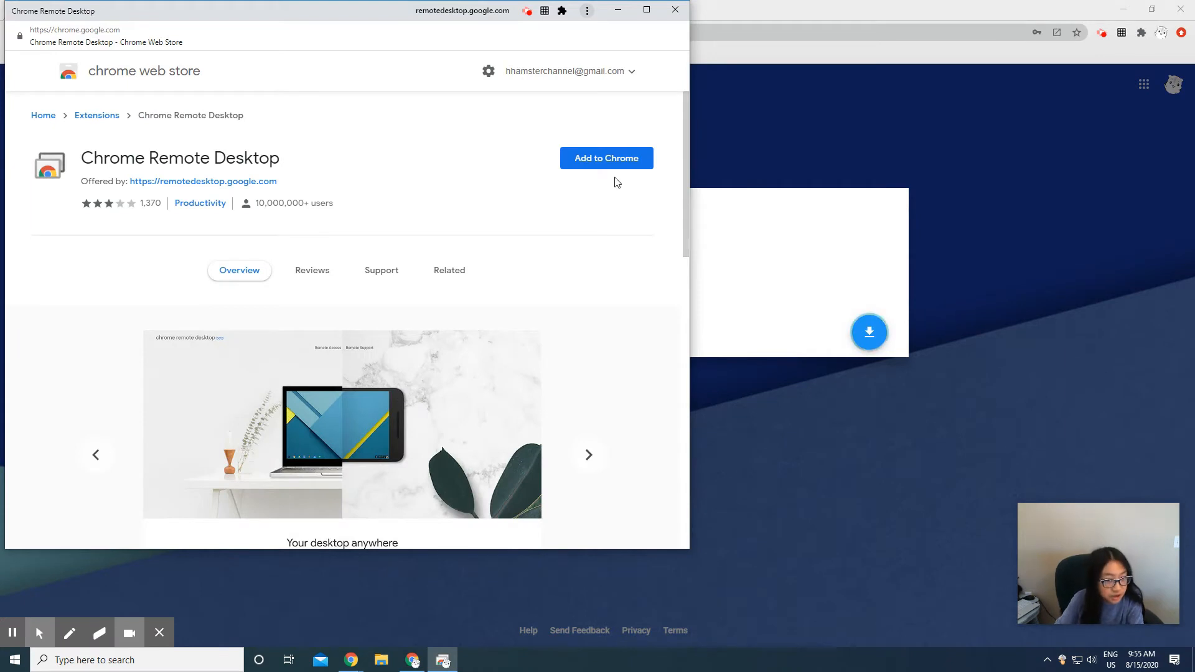
click(613, 163)
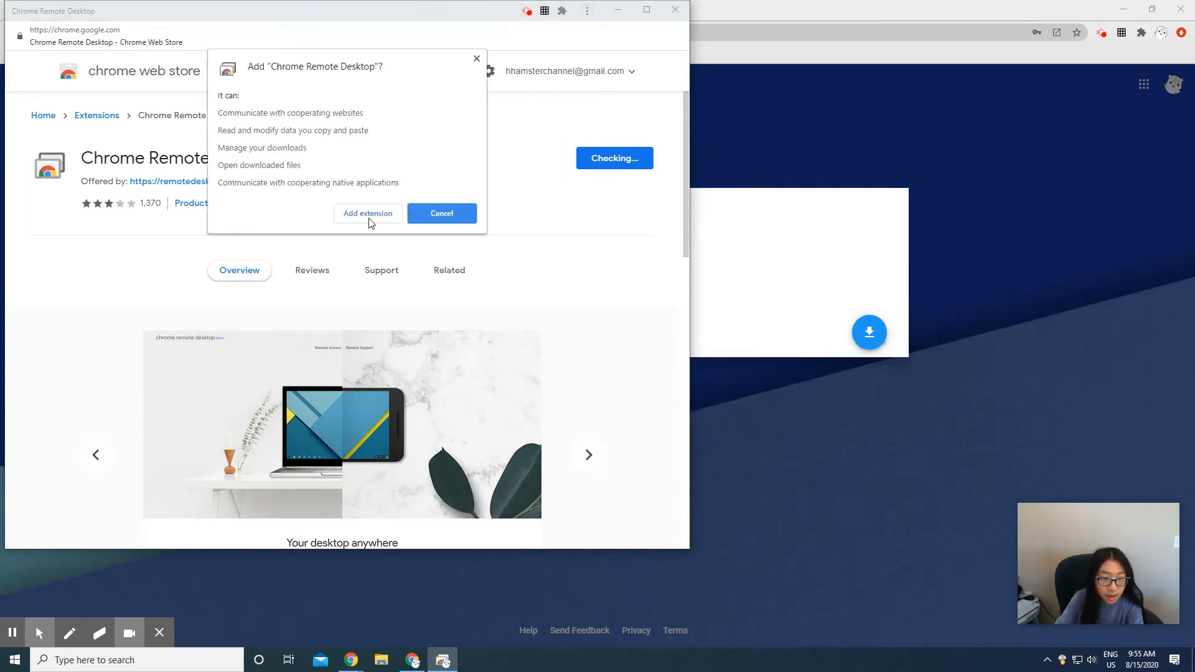
click(365, 216)
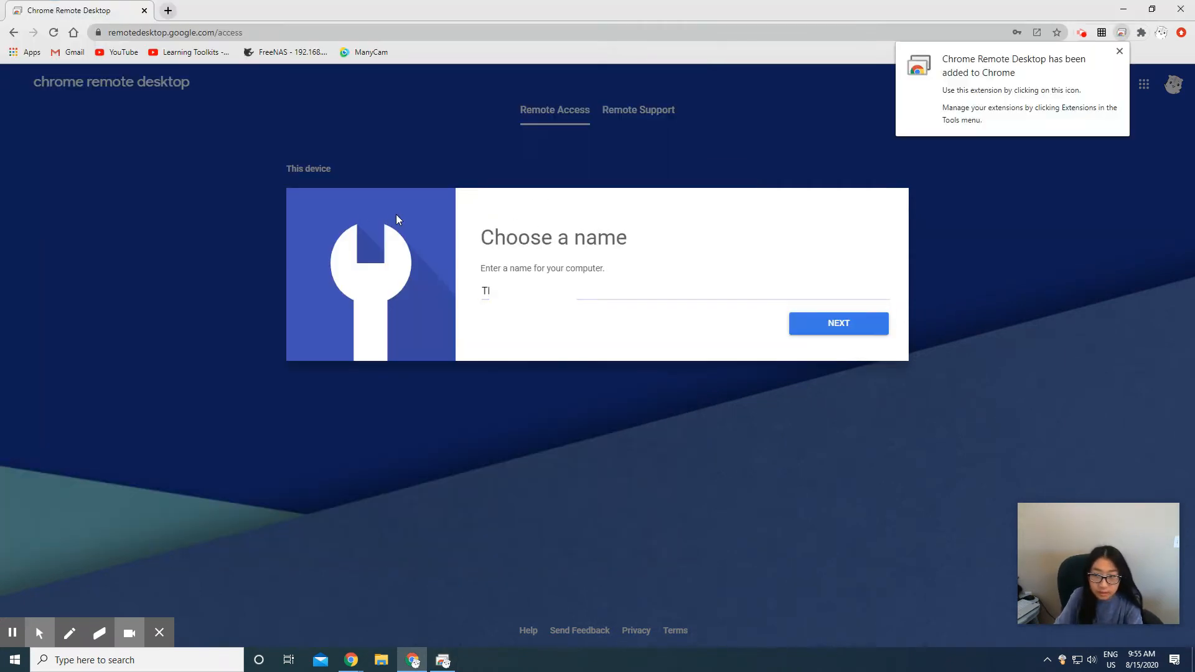
- Name this computer 'hamster home' for remote access
drag(578, 297, 443, 300)
key(BackSpace)
text(h)
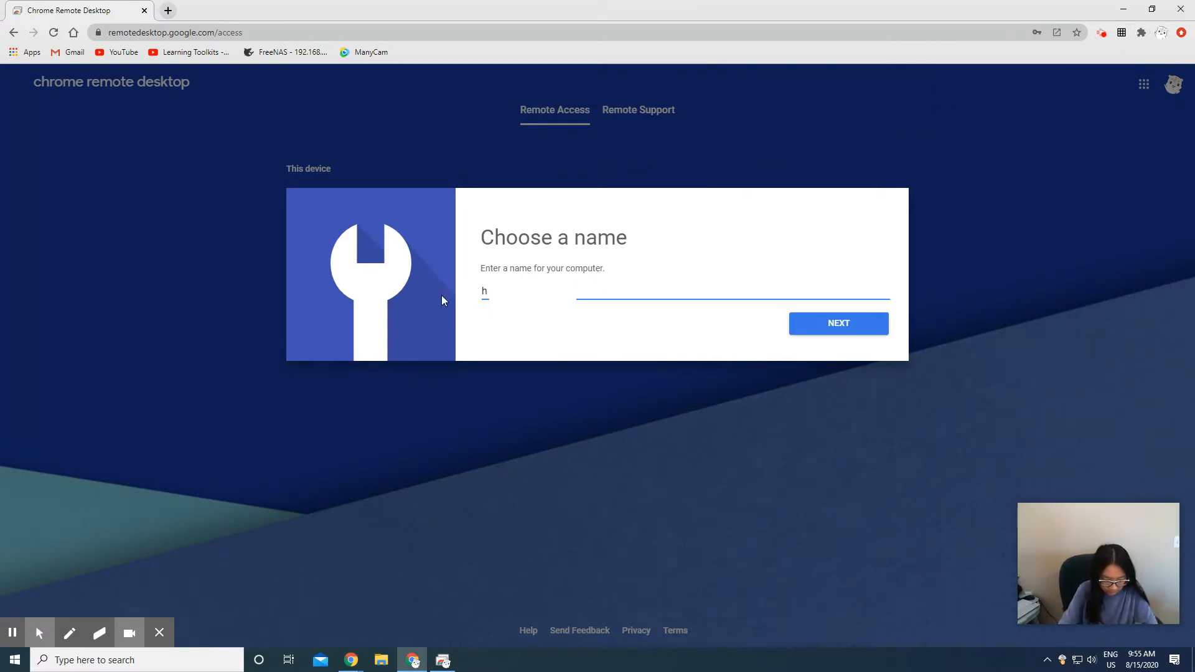
text(amster home)
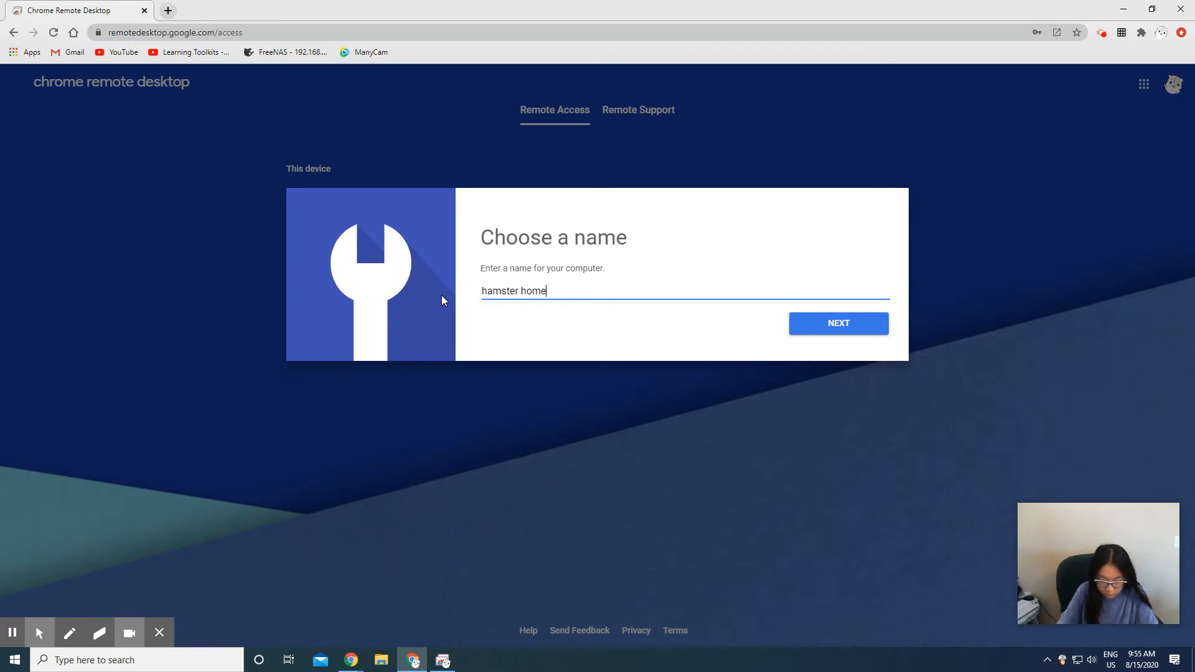
key(Return)
- Protect remote access with a 6-digit PIN and dismiss the save-password offer
text(123)
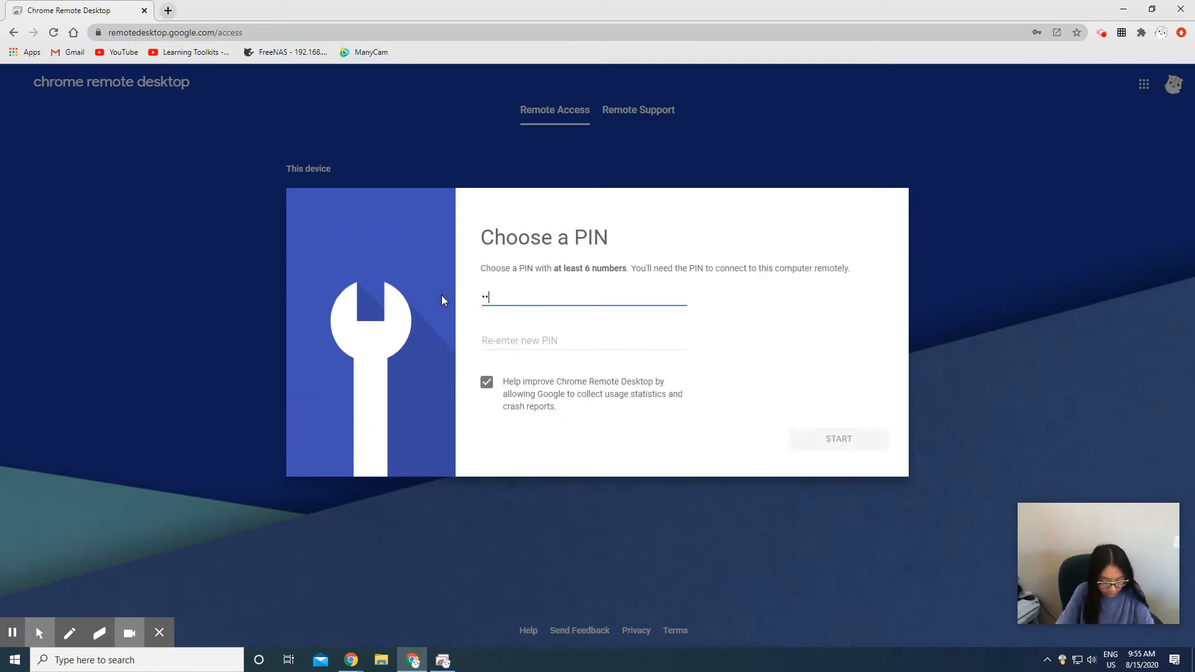
text(456)
key(Tab)
text(123456)
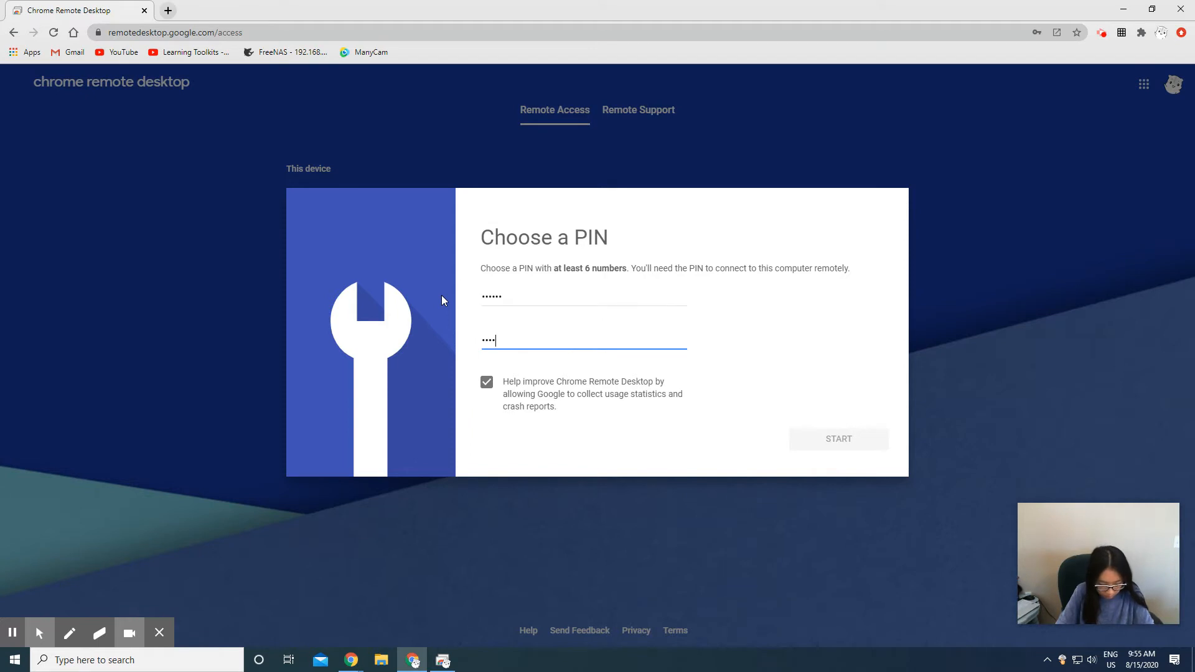
key(Return)
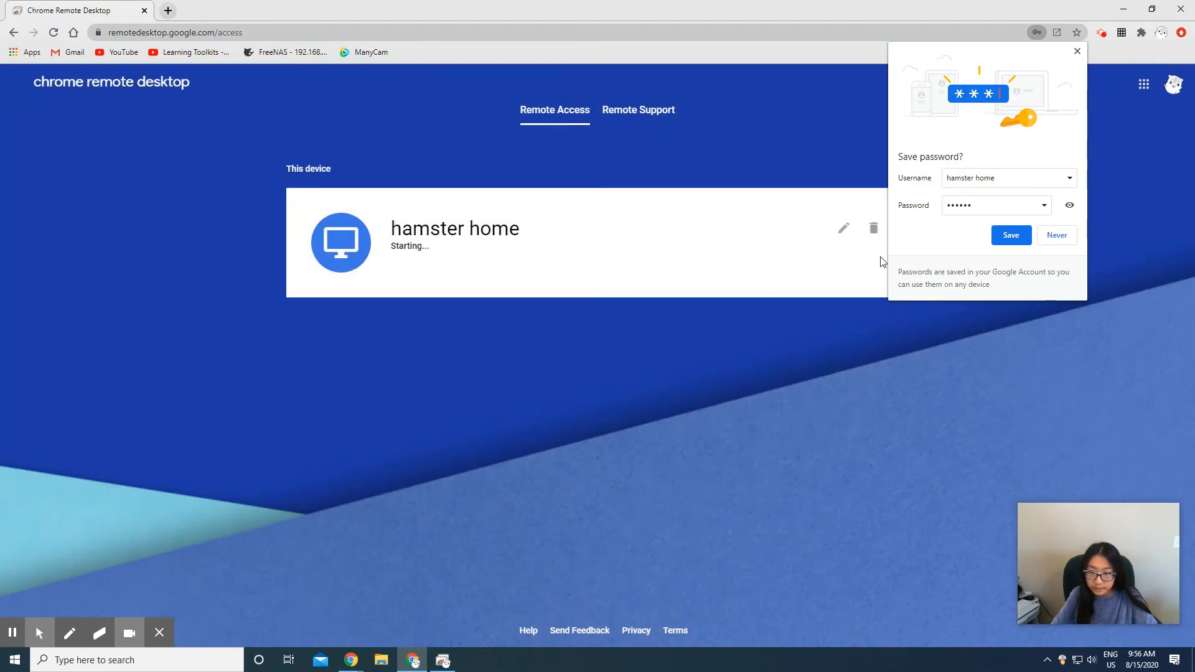
click(1077, 51)
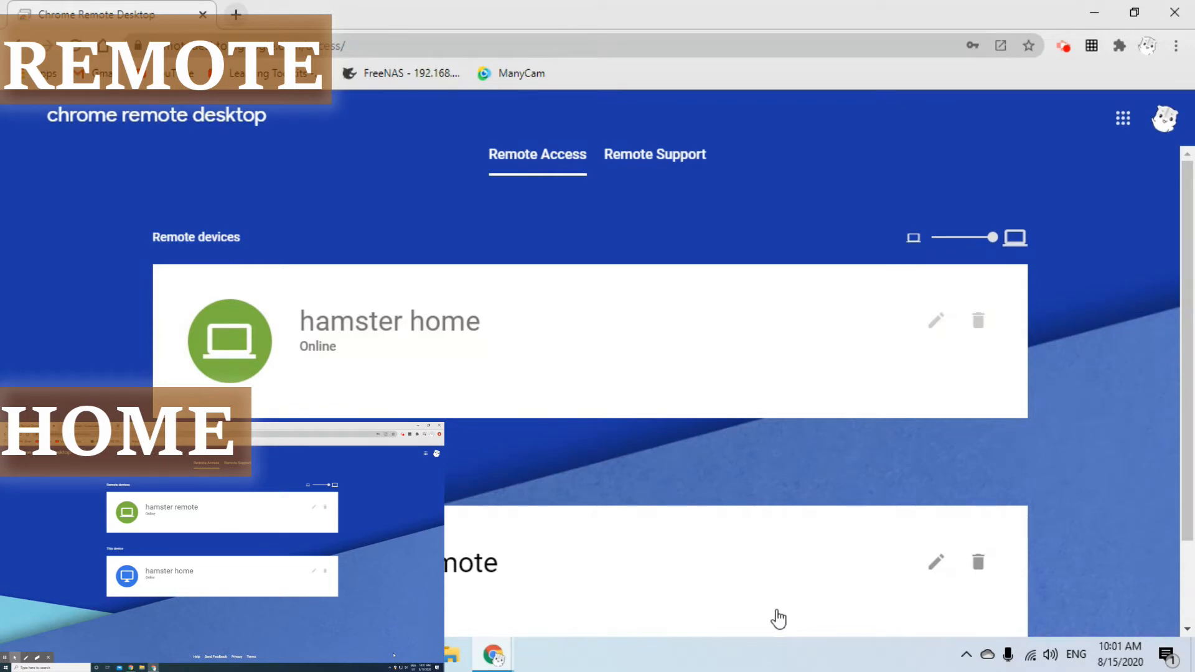
- Connect to the 'hamster home' card listed under Remote devices
scroll(404, 246, down, 1)
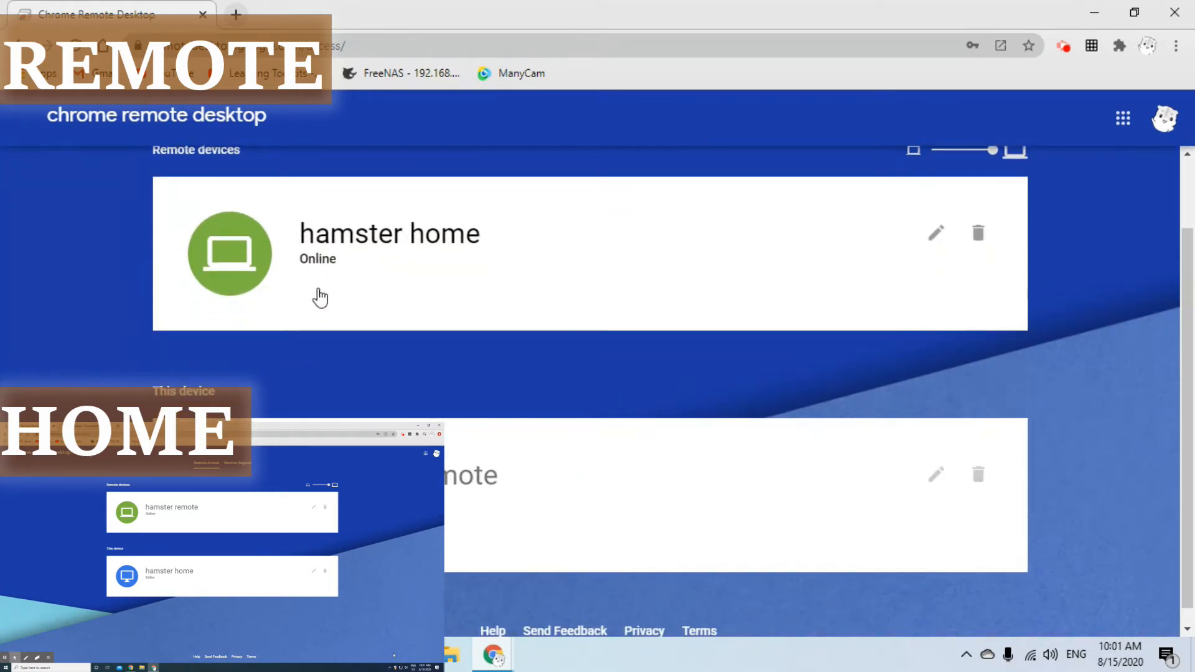
scroll(315, 277, up, 1)
scroll(339, 325, down, 1)
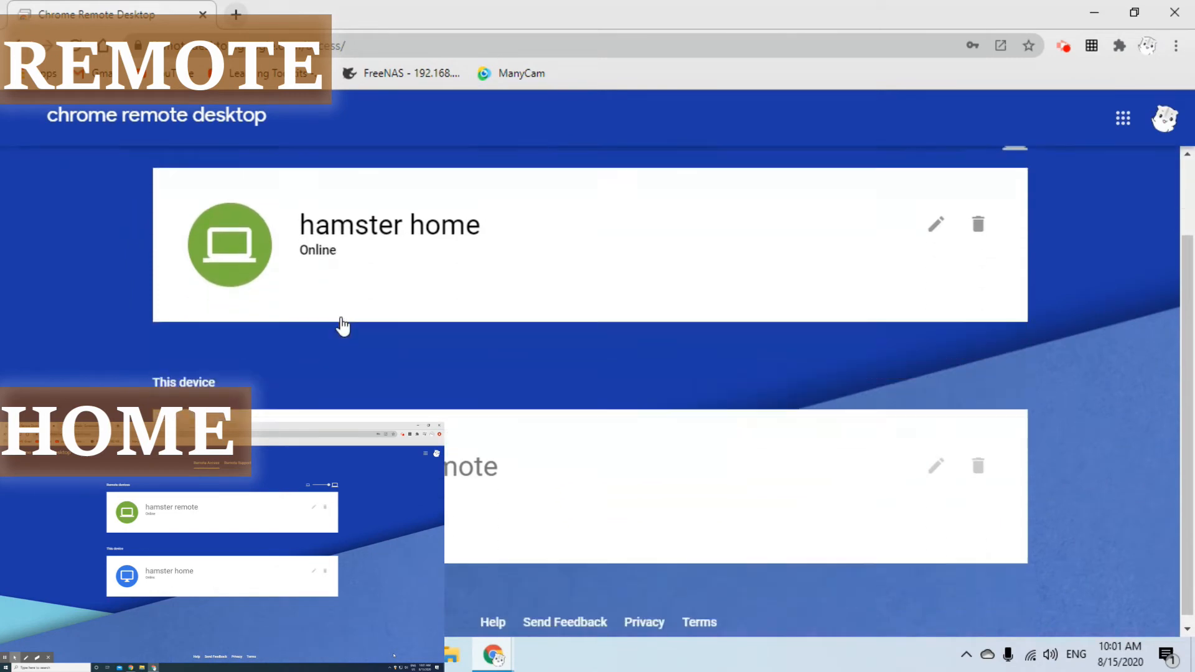
scroll(459, 507, up, 1)
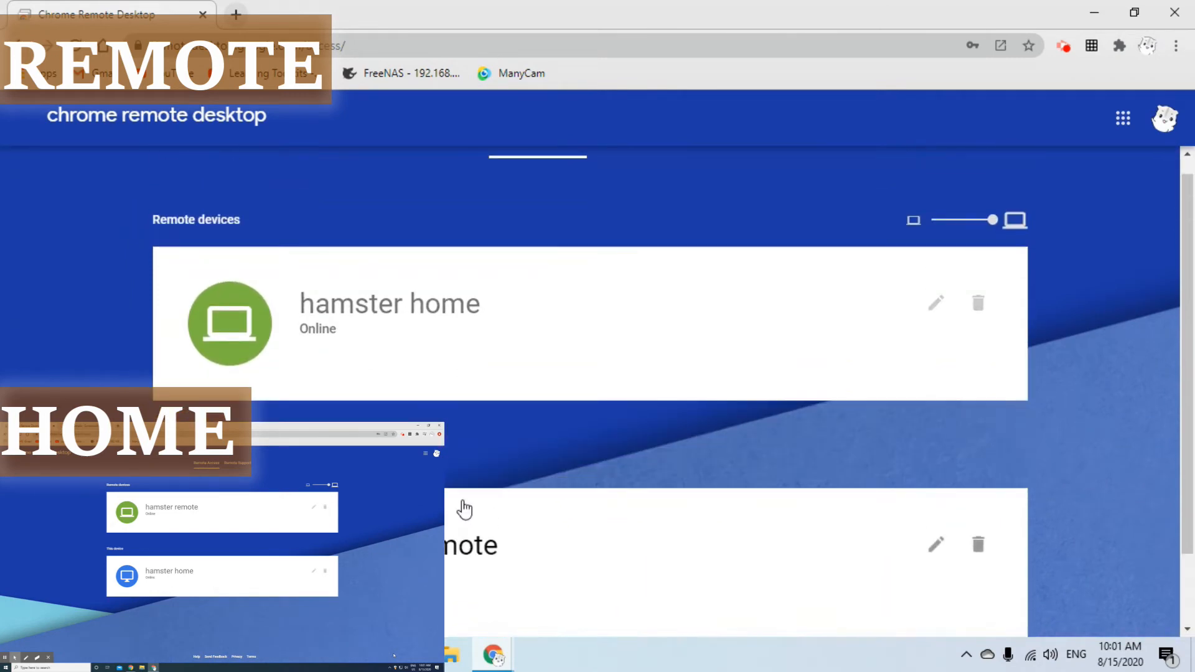
scroll(222, 342, up, 1)
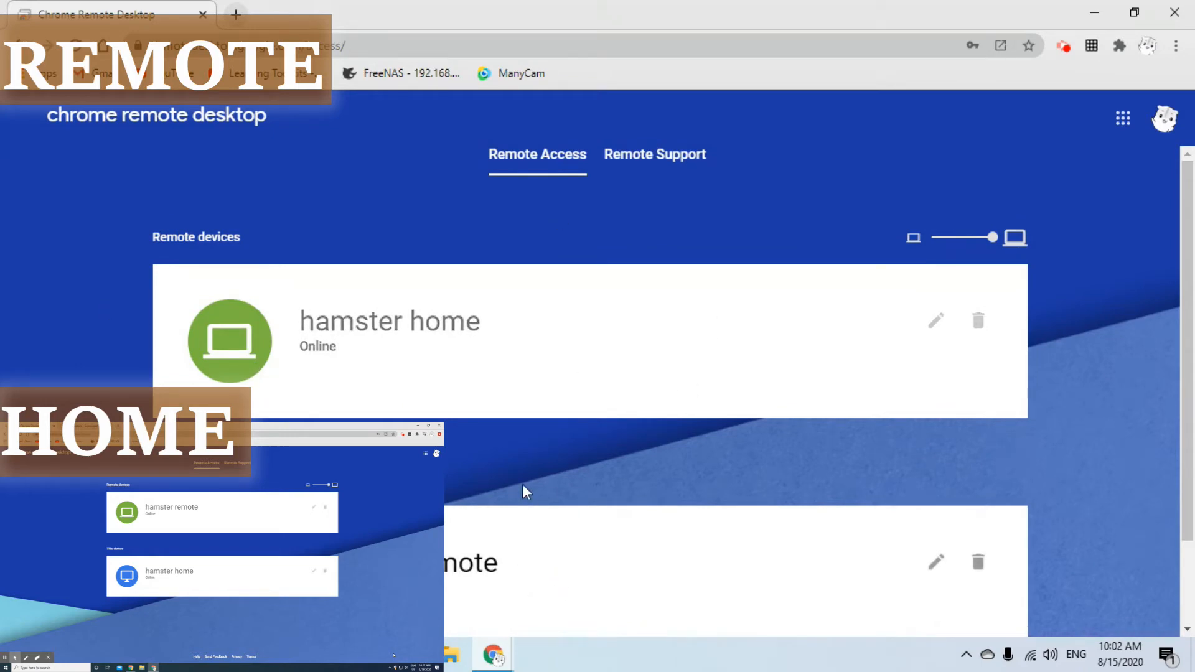
click(279, 338)
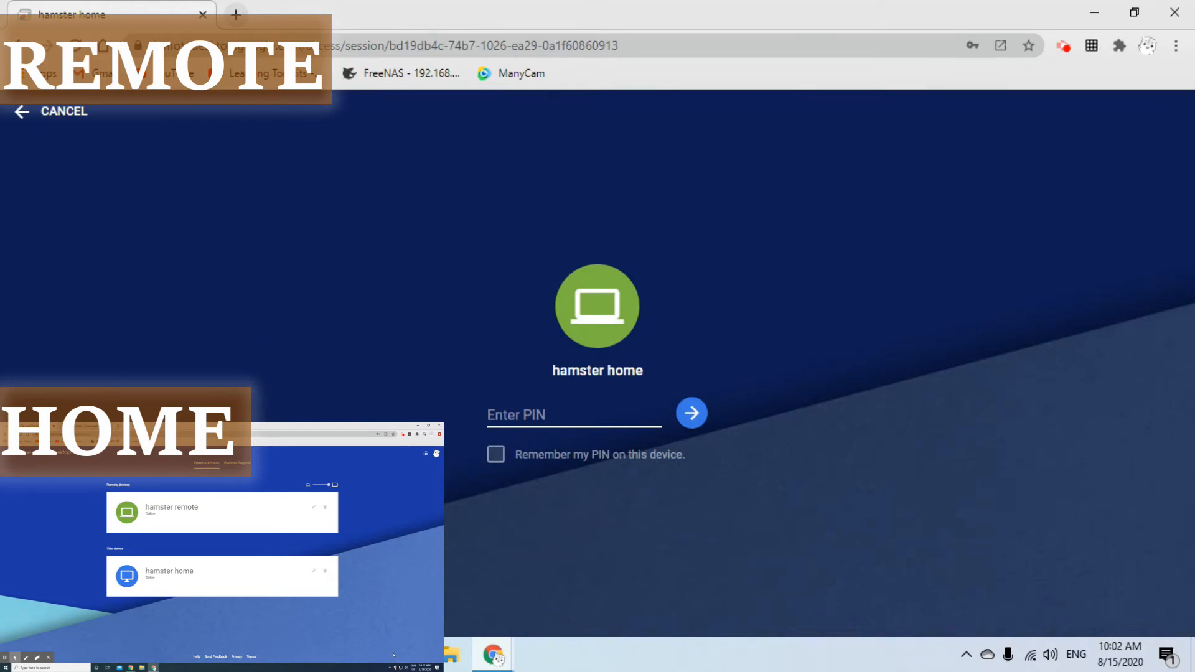
text(123456)
key(Return)
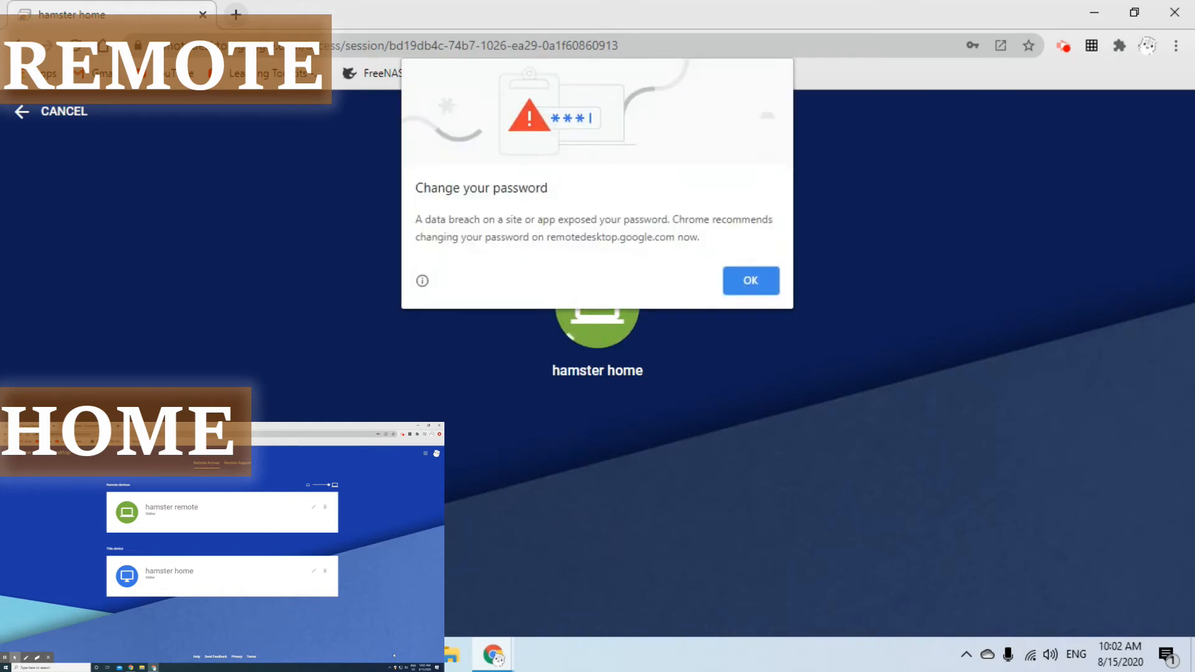
click(756, 288)
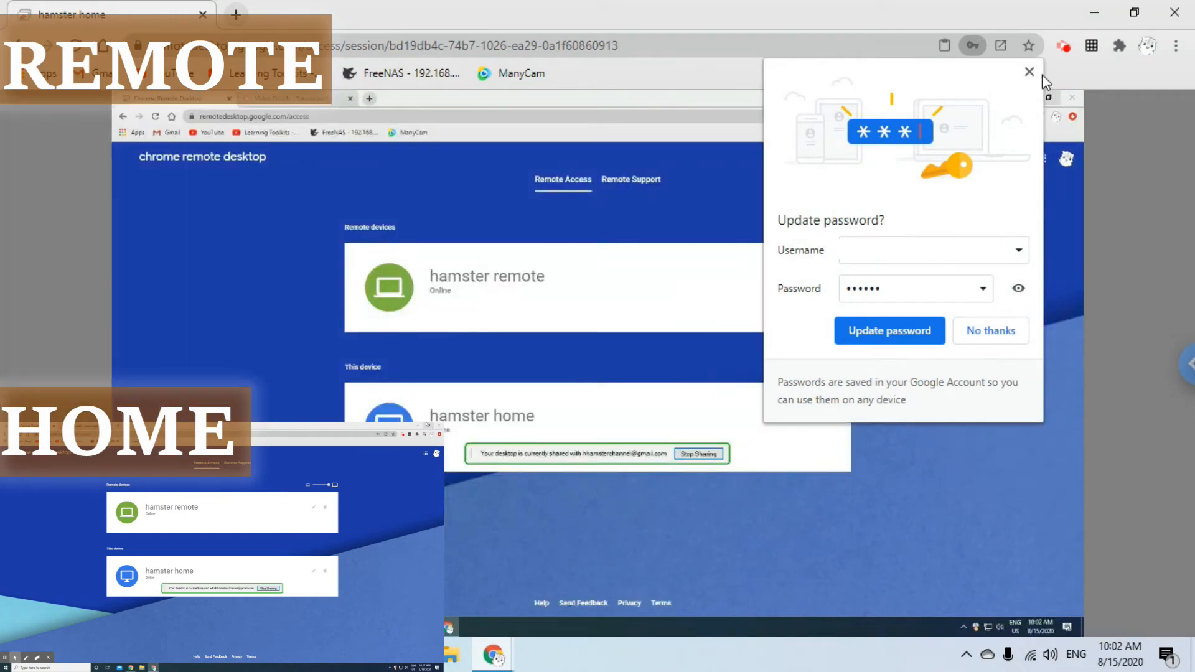
click(1030, 72)
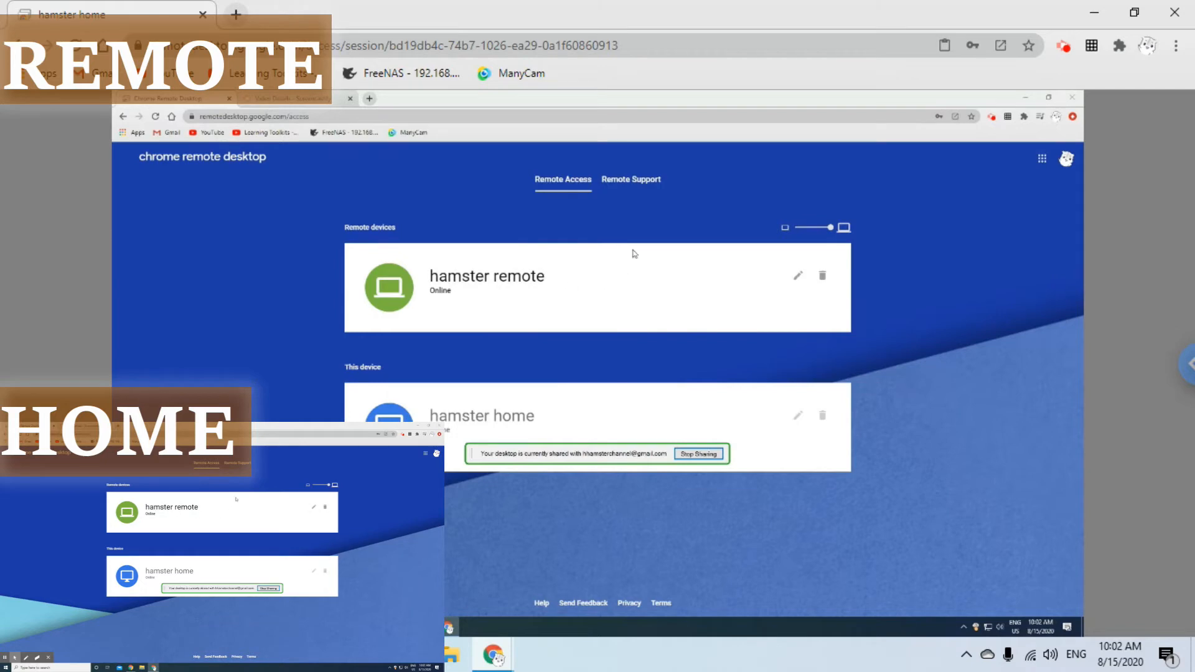
click(1025, 99)
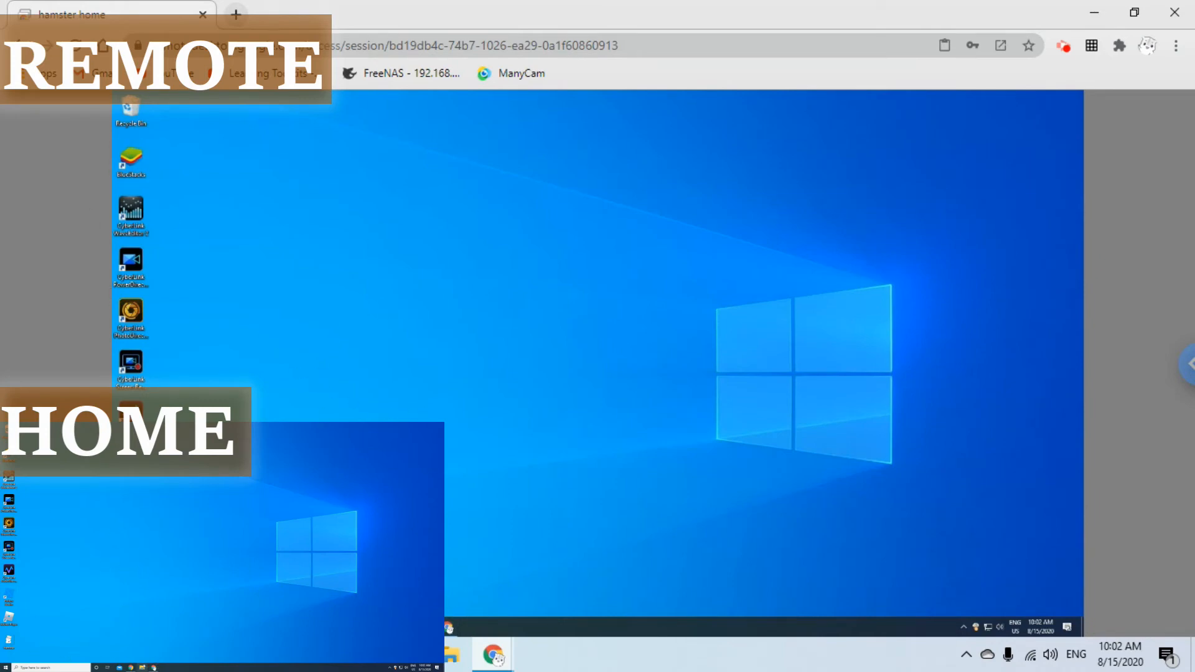
mouse_move(128, 667)
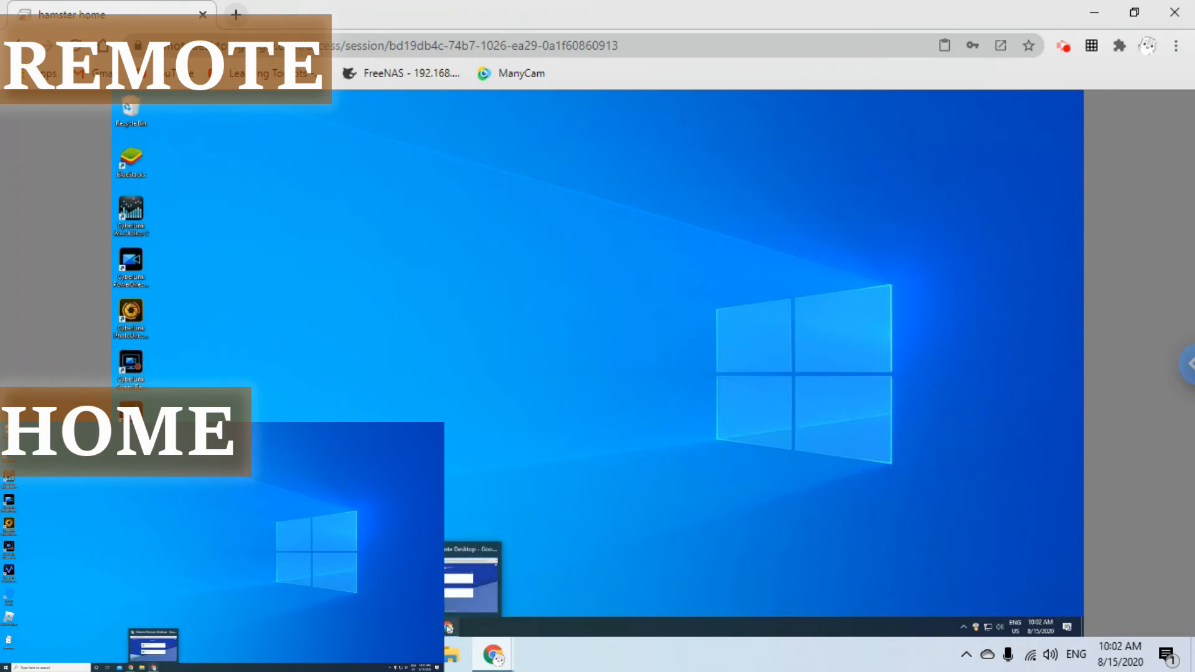
click(153, 649)
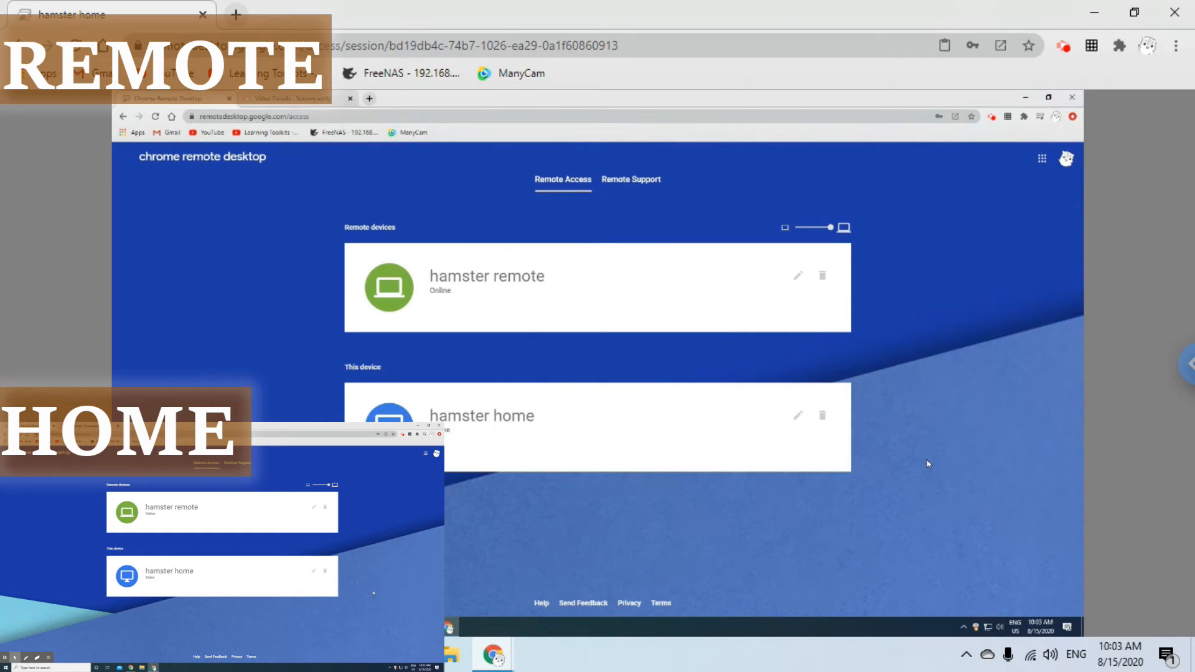
- Open the session side panel and choose Download file
click(1187, 364)
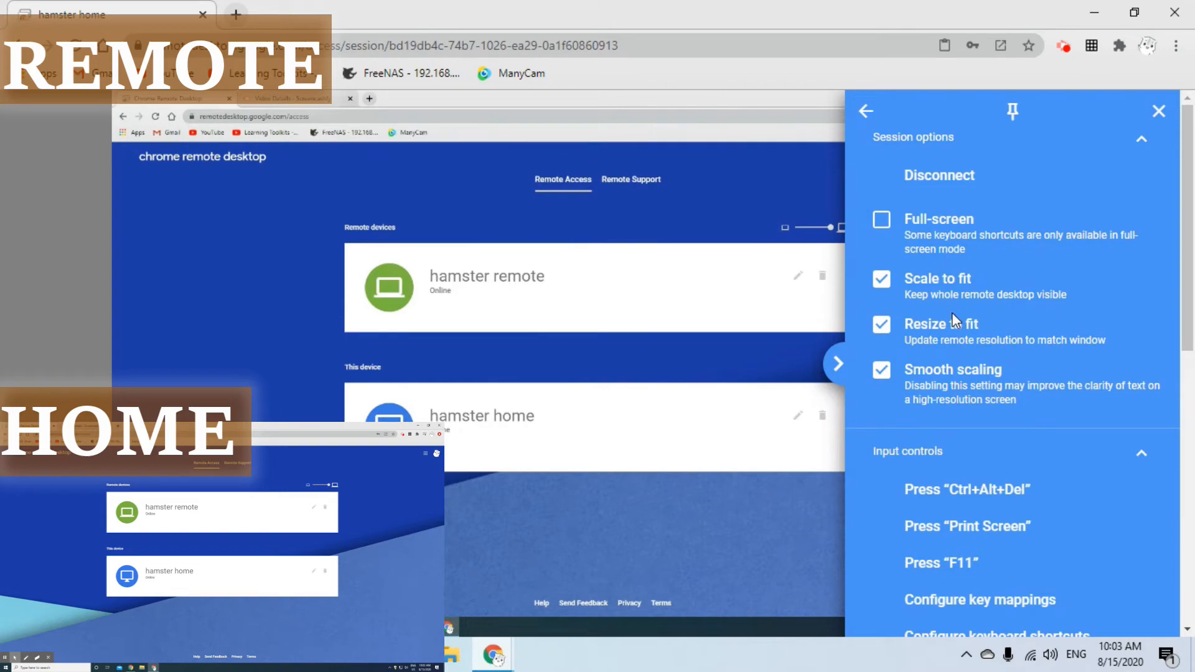
scroll(952, 316, down, 8)
scroll(951, 312, down, 1)
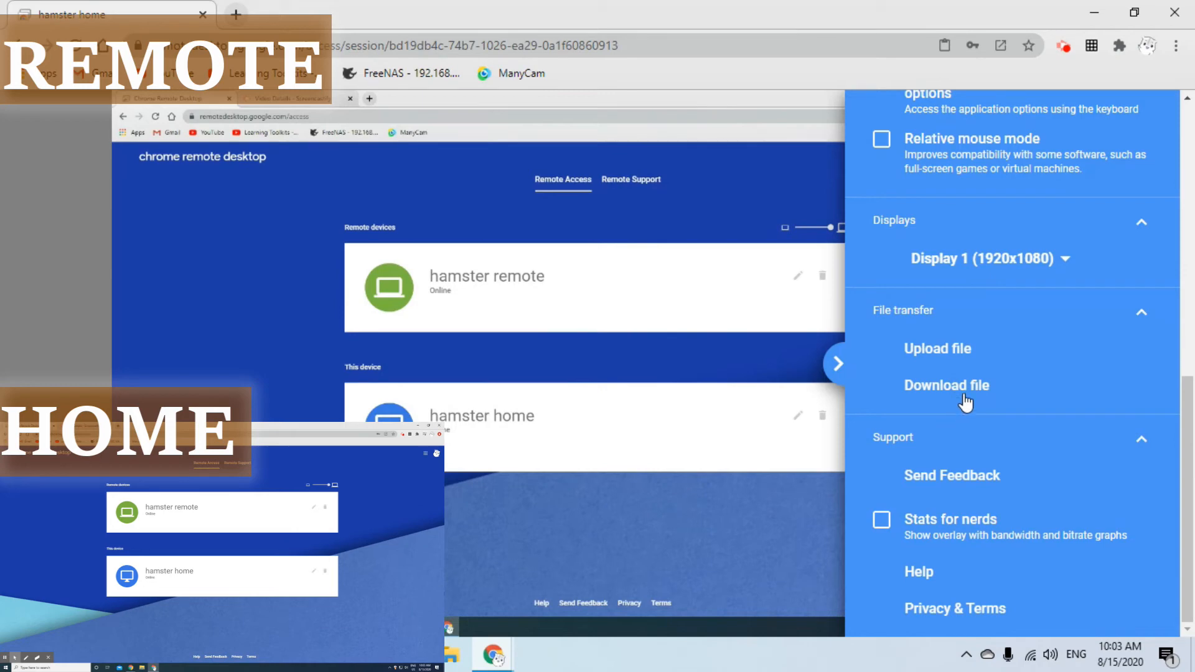
scroll(986, 398, up, 1)
scroll(969, 436, down, 2)
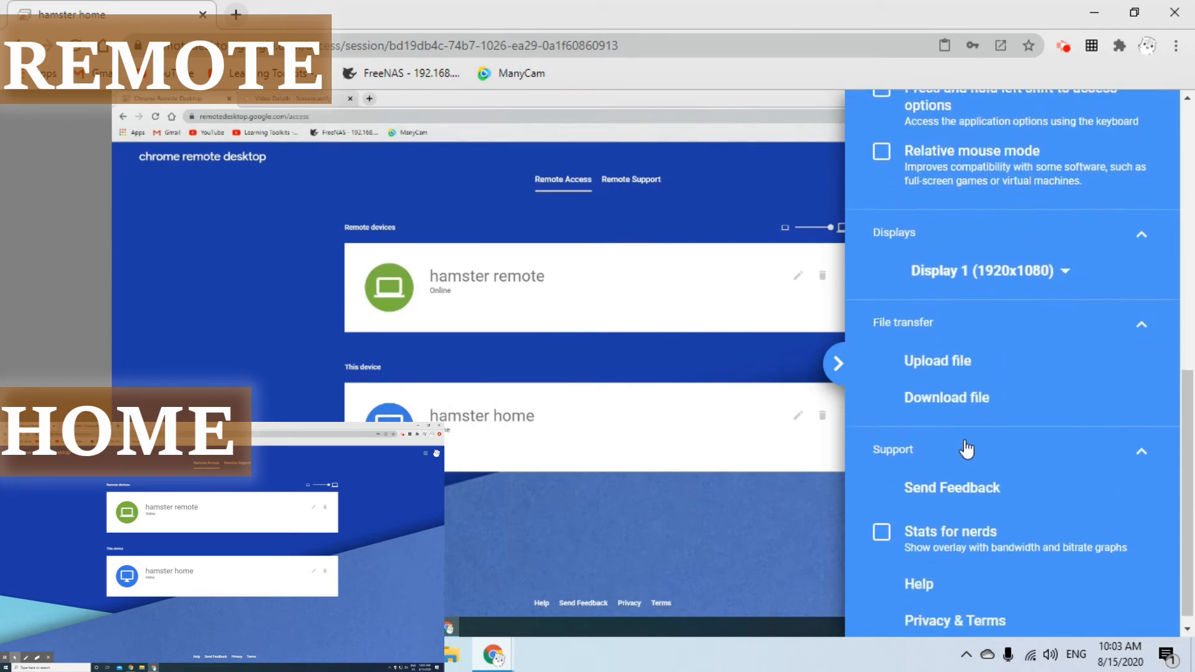
click(974, 385)
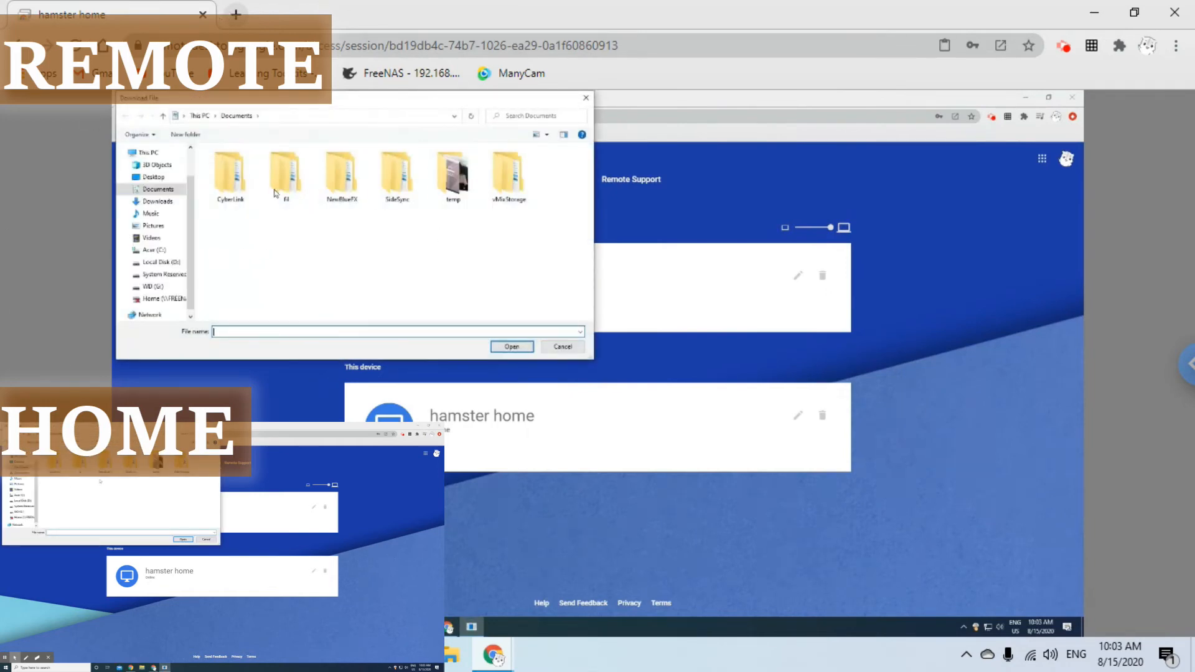
- Download the Hamster file from the remote PC's Desktop folder
click(149, 178)
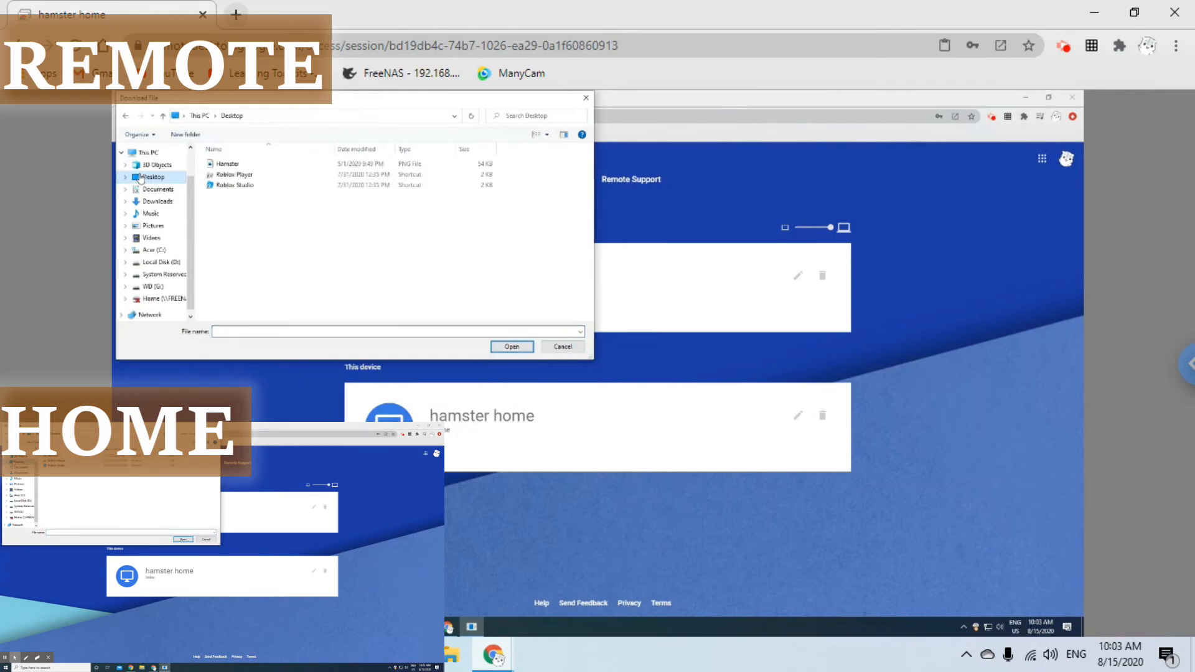
click(242, 167)
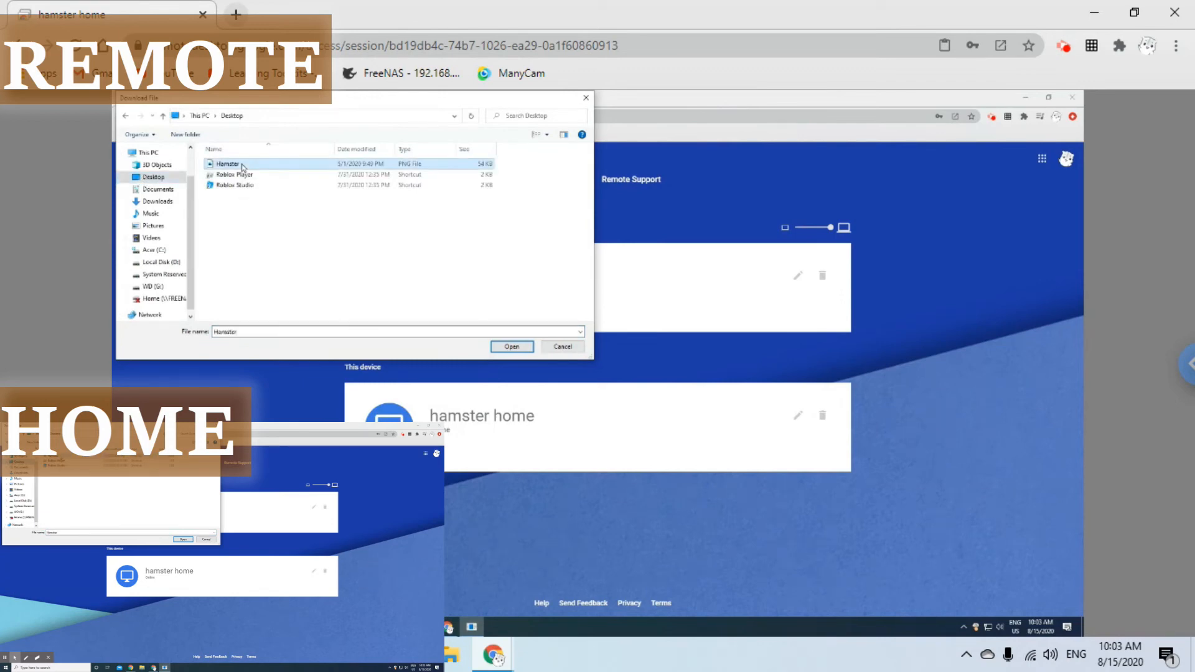
click(242, 164)
click(511, 347)
click(510, 346)
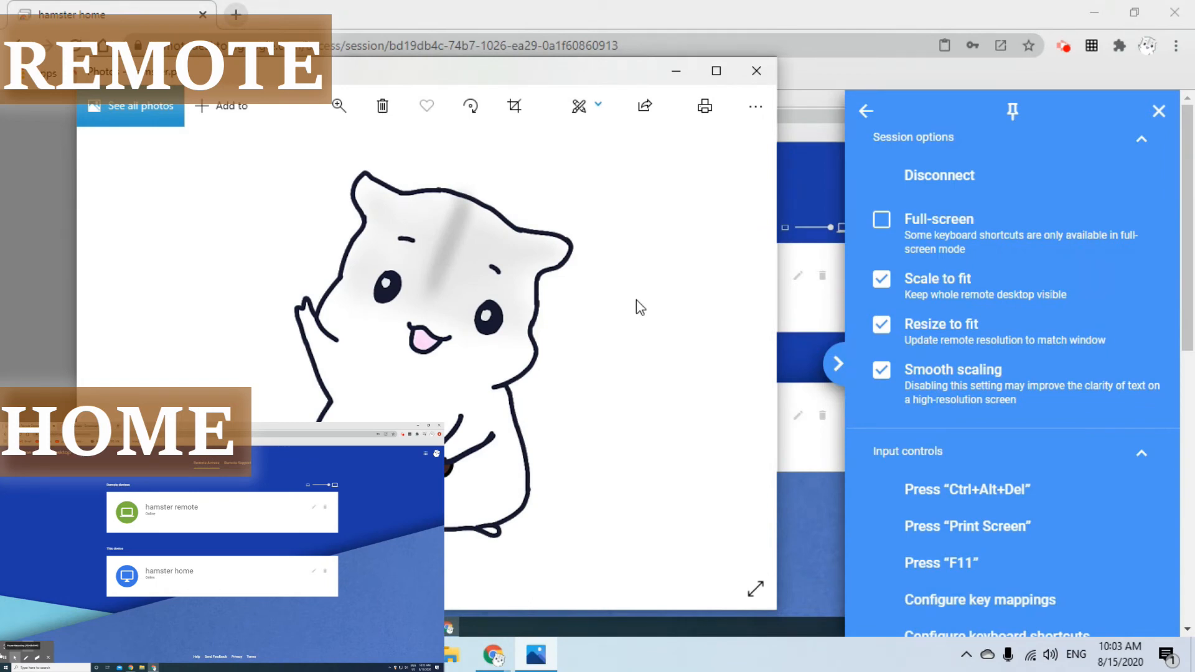
- Close the hamster picture and choose Upload file in the side panel
click(766, 77)
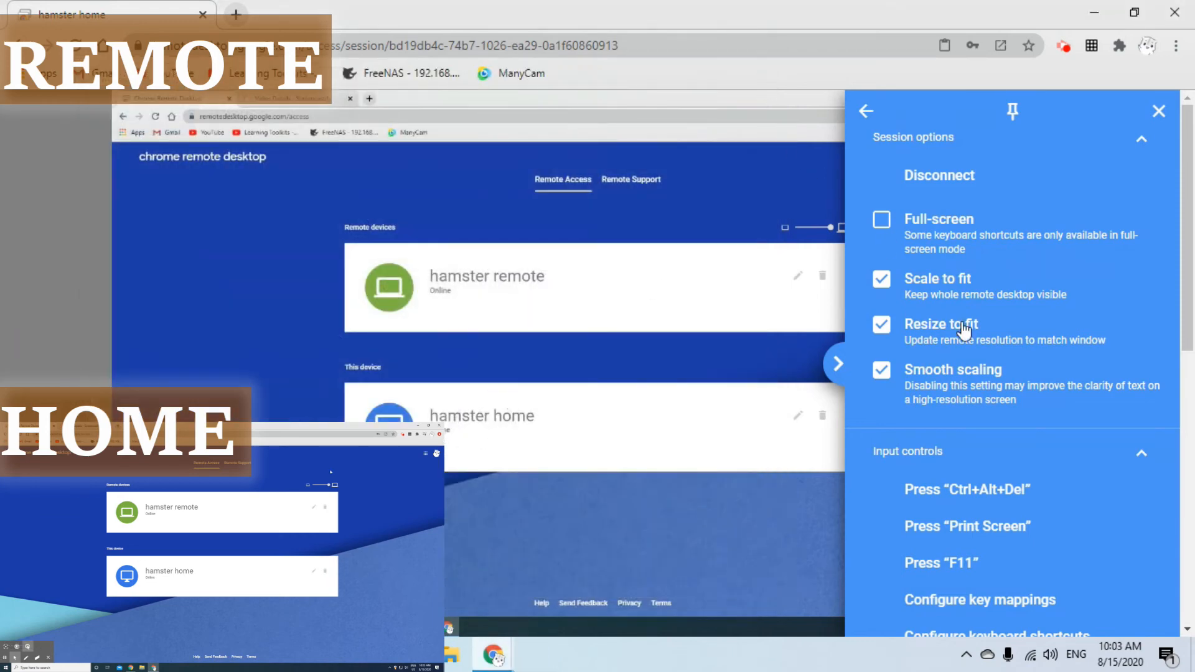
scroll(1168, 430, down, 3)
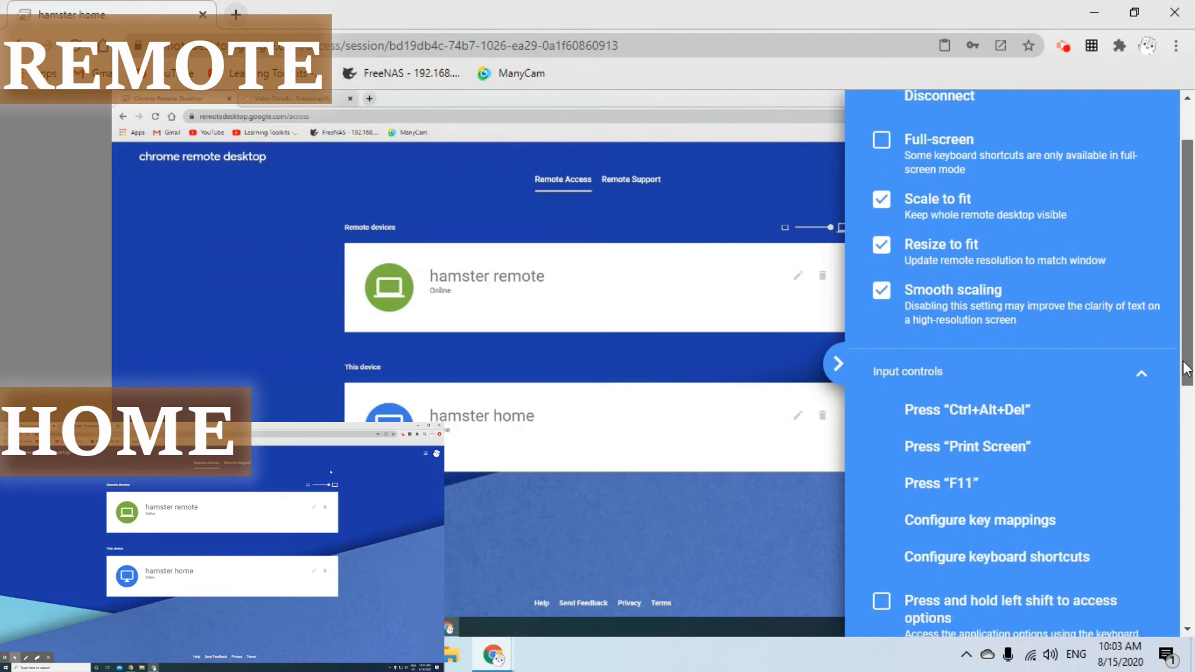
scroll(1165, 429, down, 5)
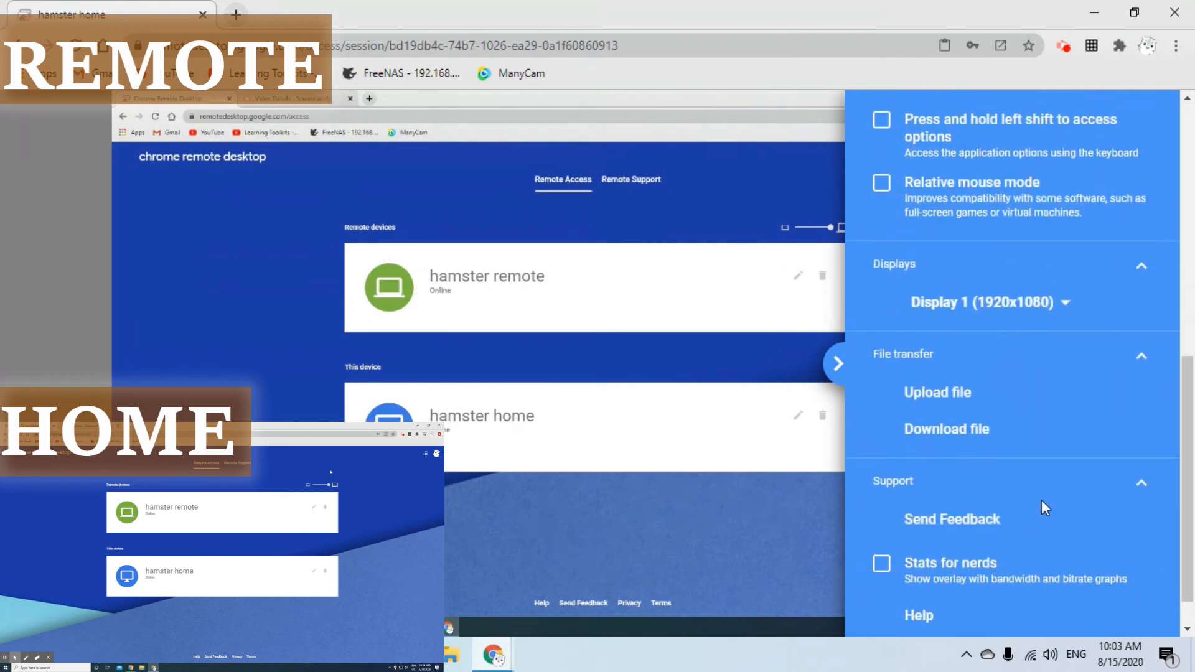
click(953, 393)
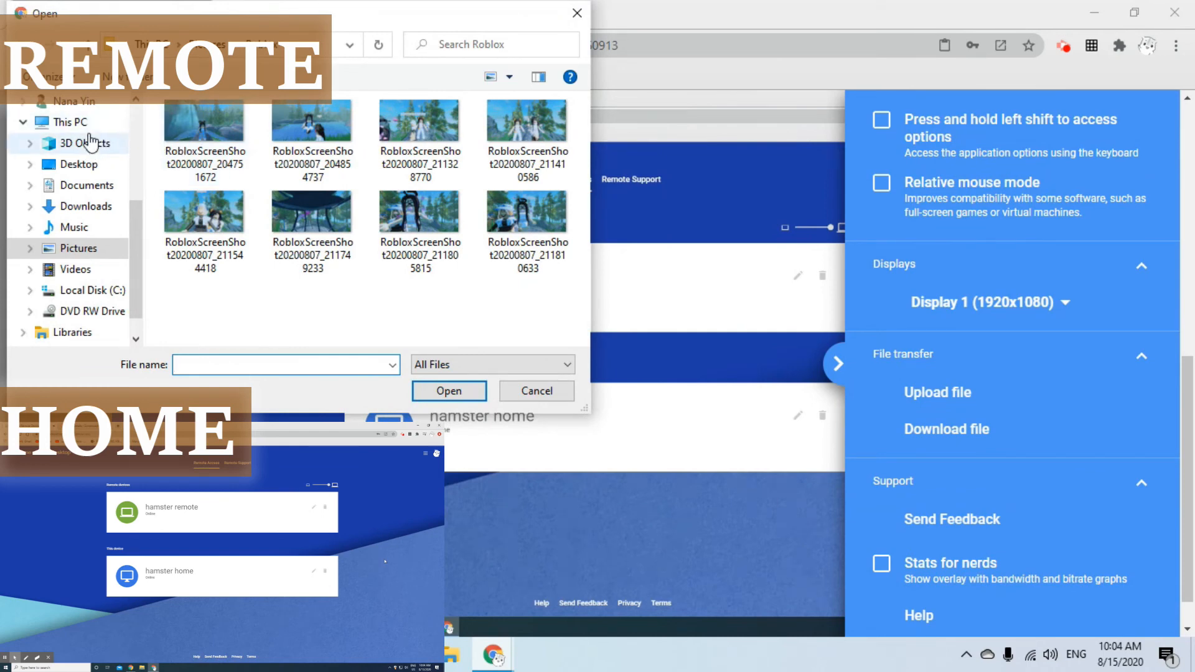
- Upload 'Earth from source' from the local Desktop, then close the side panel
click(91, 128)
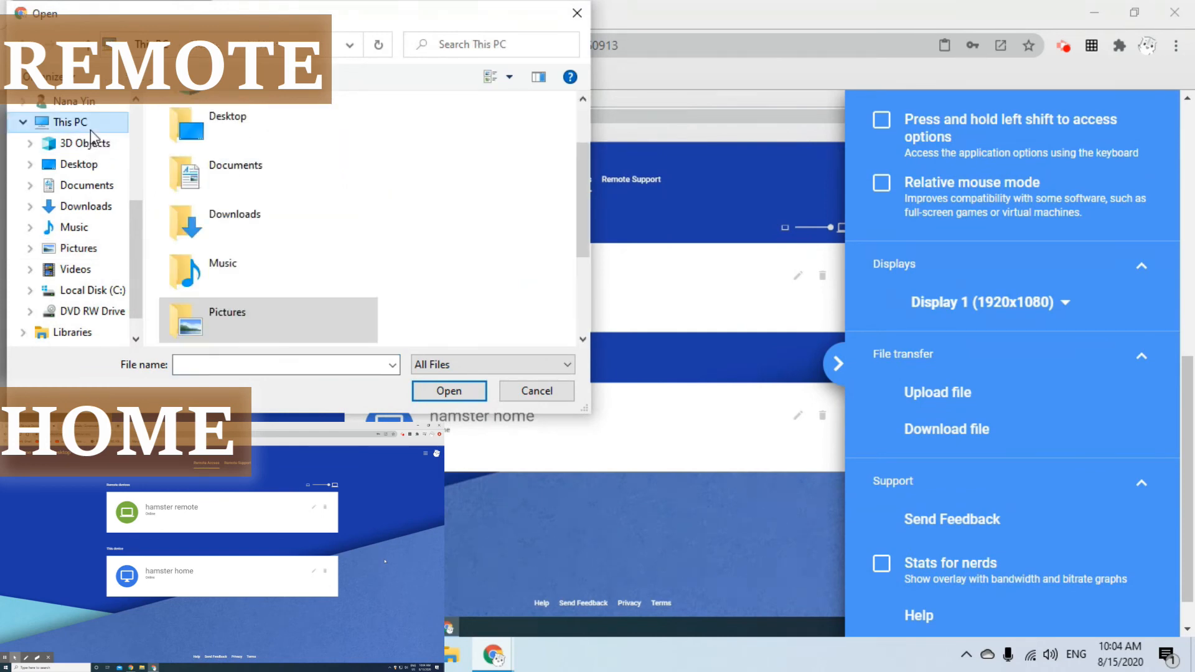
double_click(227, 132)
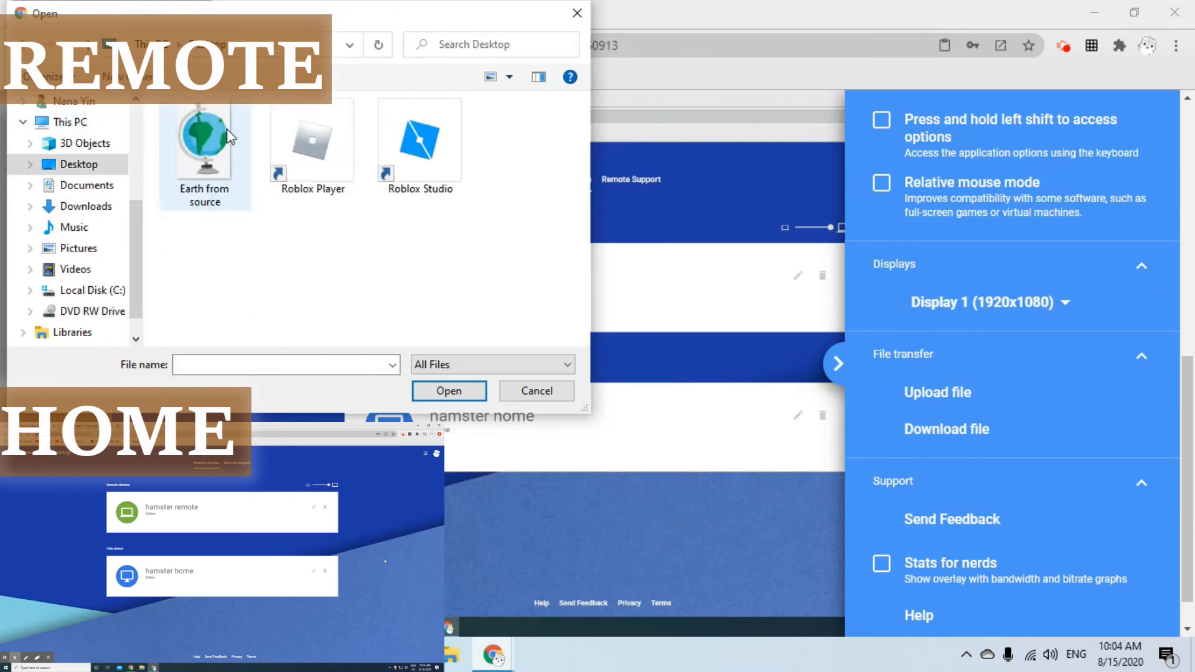
click(200, 144)
double_click(201, 144)
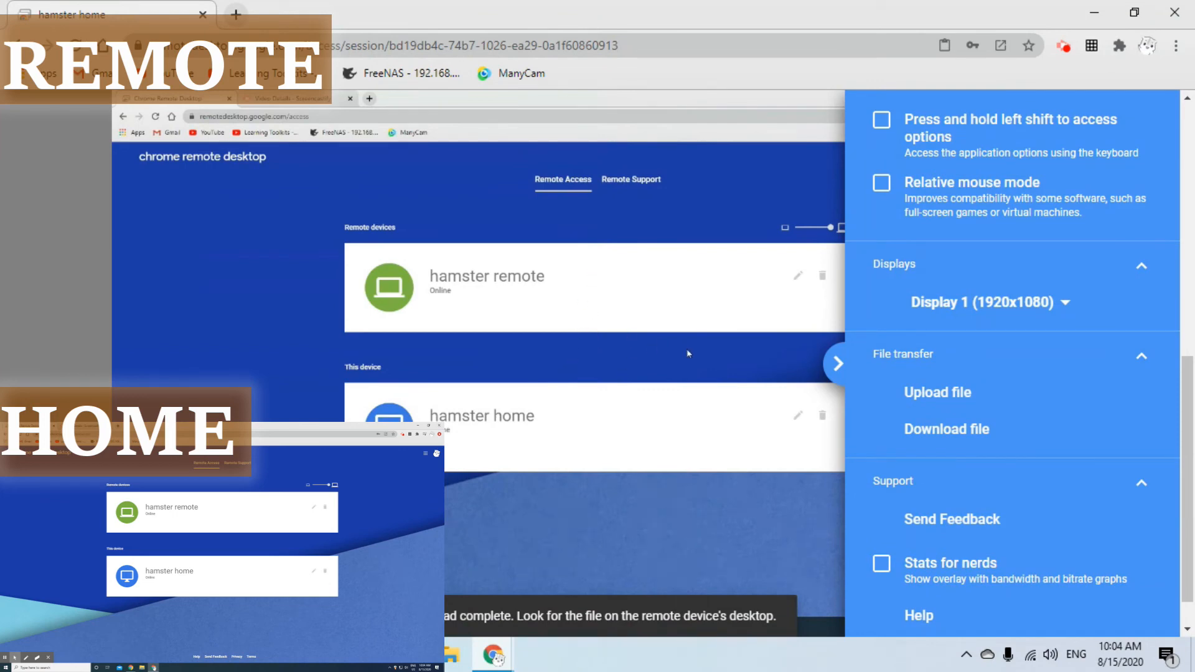
click(767, 169)
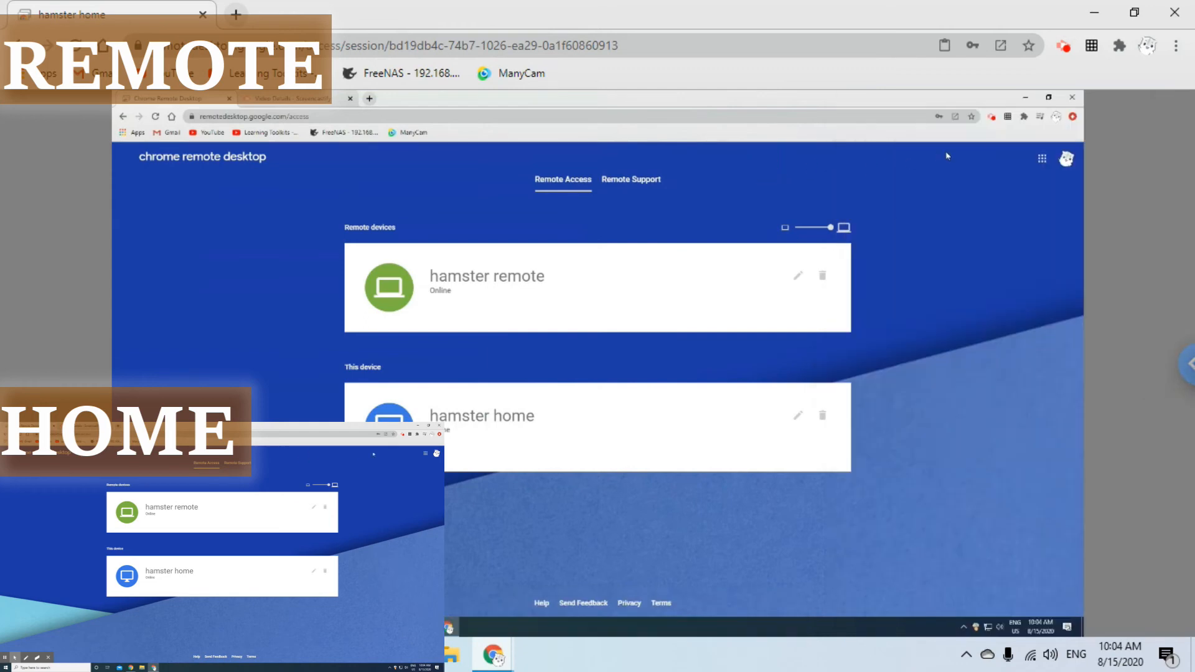
- Minimize remote Chrome, view the uploaded 'Earth from source' image in Photos, then close it
click(1026, 97)
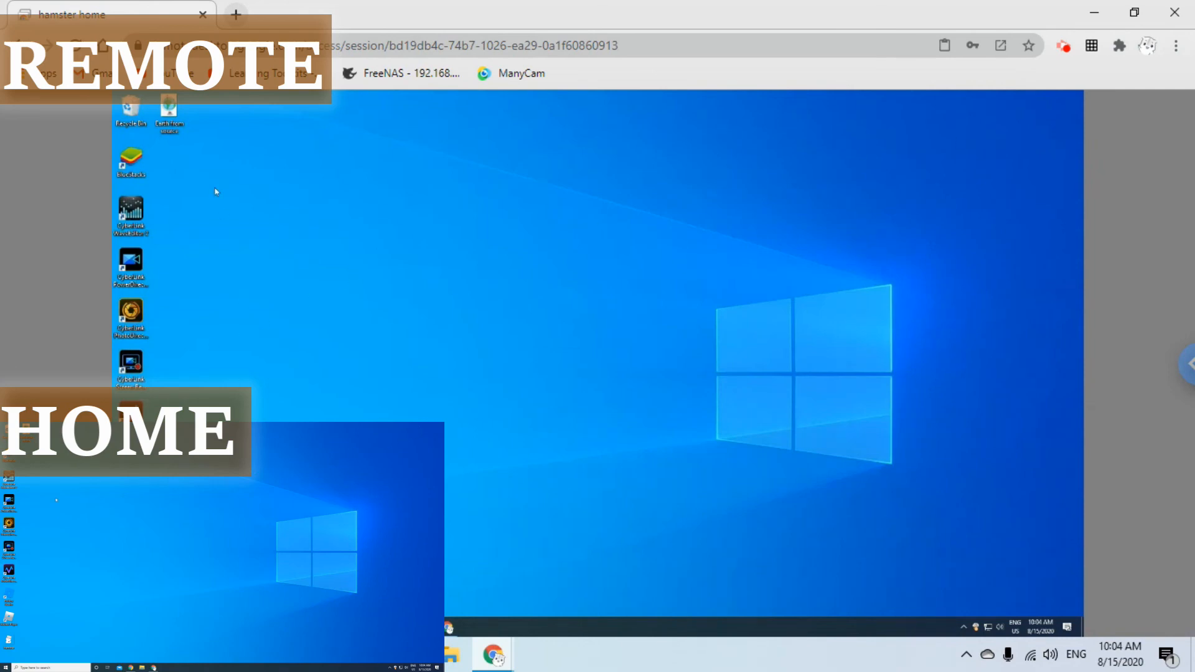
double_click(169, 112)
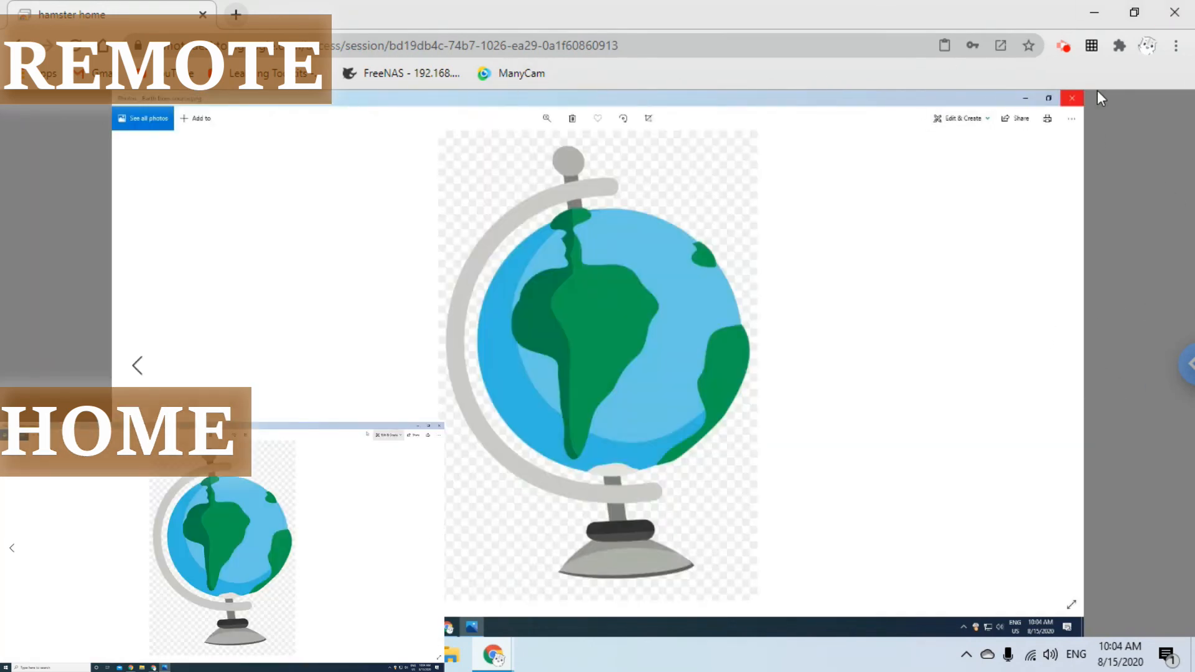
click(1072, 98)
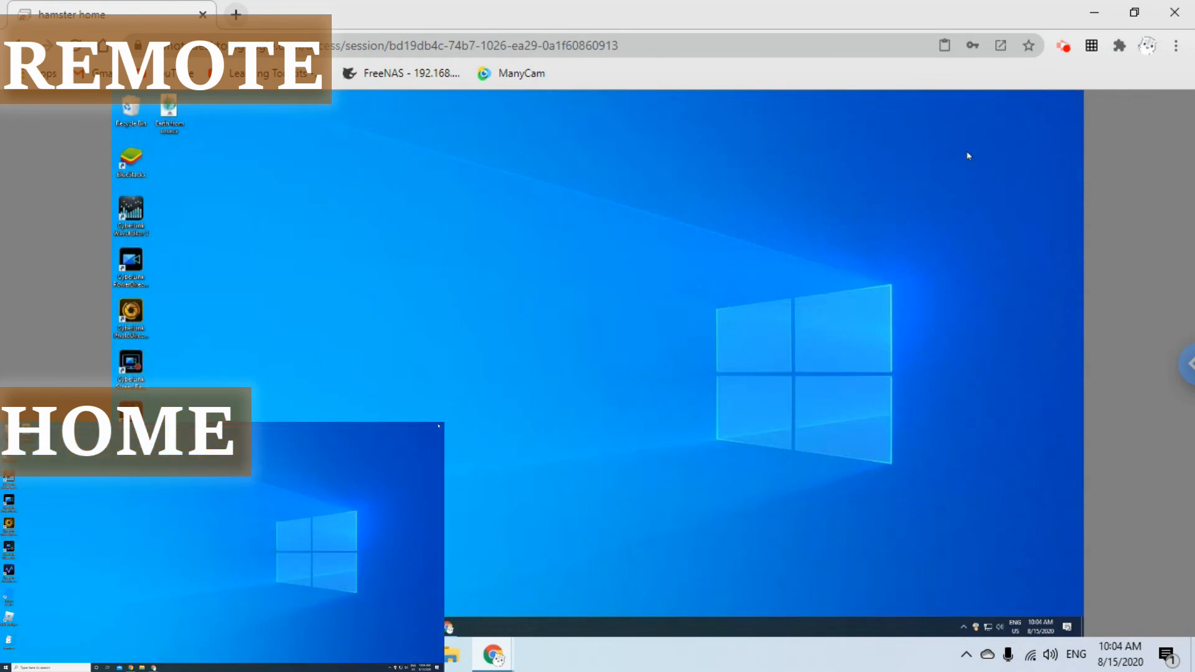